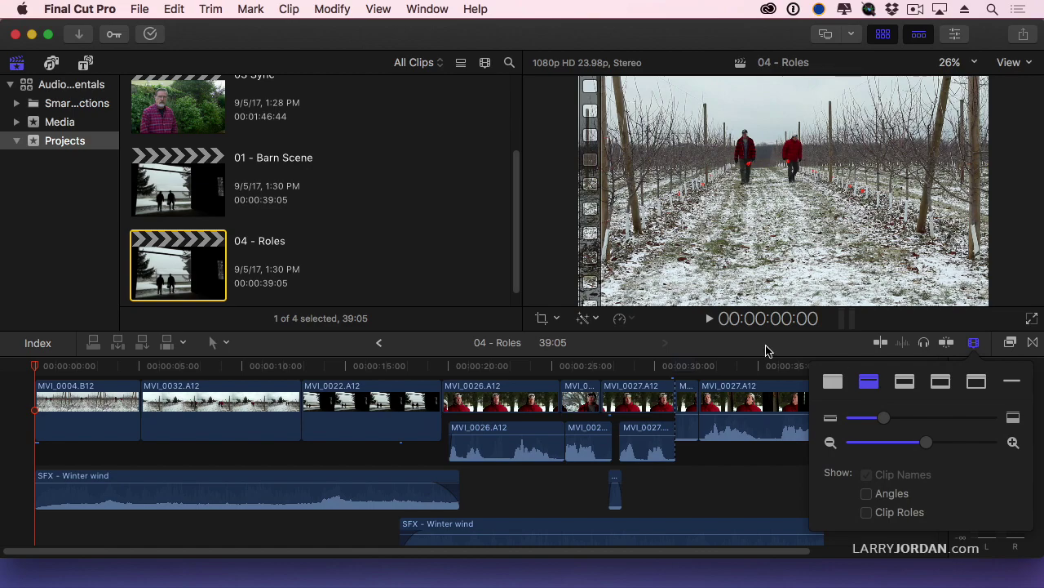
Show timeline clips as names only and drag the second SFX - Winter wind clip below MUSIC - Tension
left_click(1013, 382)
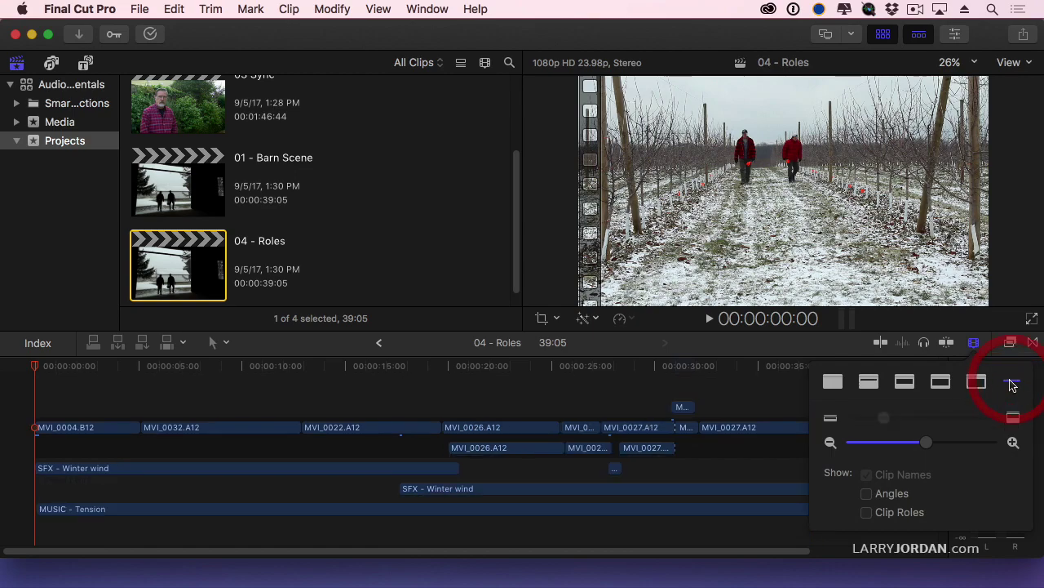
left_click(974, 342)
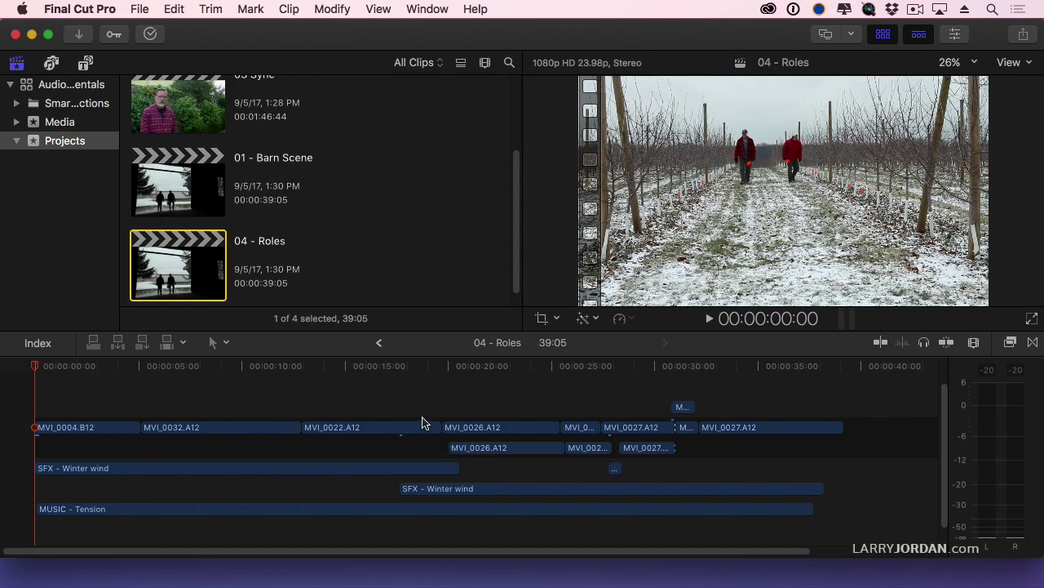
left_click_drag(480, 400, 749, 435)
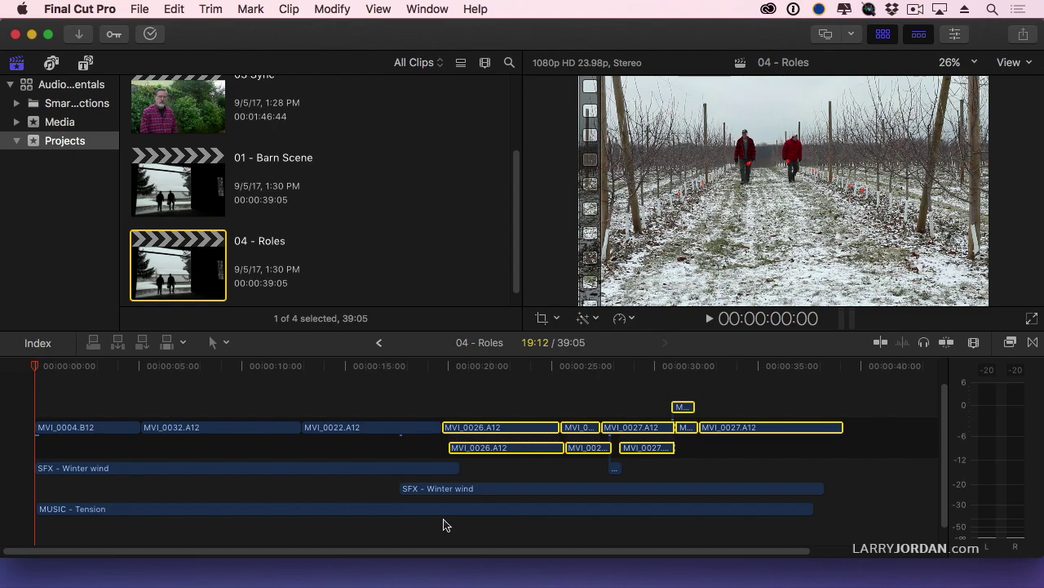
left_click_drag(497, 492, 492, 519)
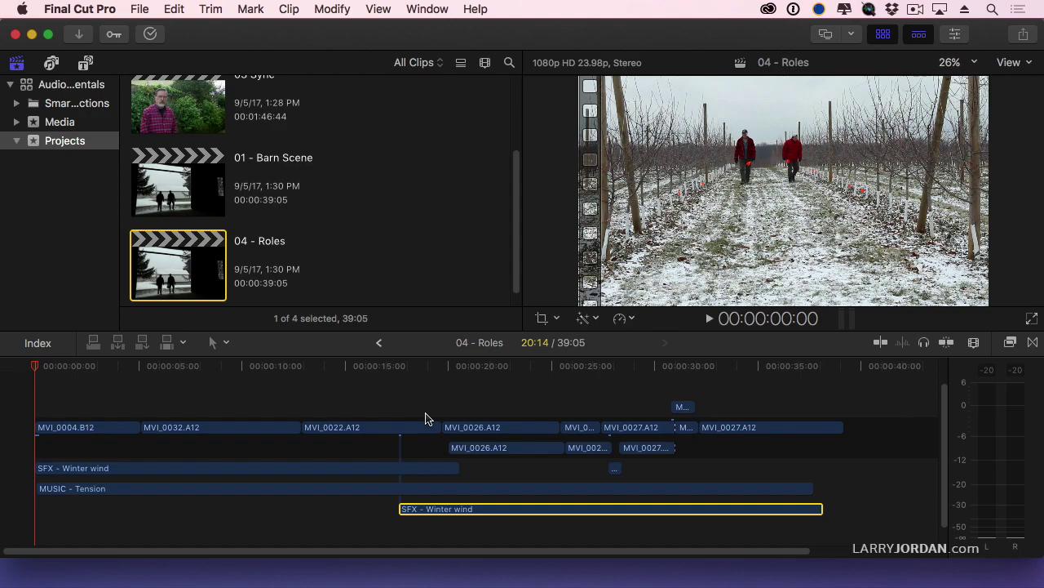
Check the upper SFX and MUSIC - Tension clips, then deselect and return the playhead to the project start
left_click(226, 467)
left_click(247, 488)
left_click(469, 510)
left_click(459, 531)
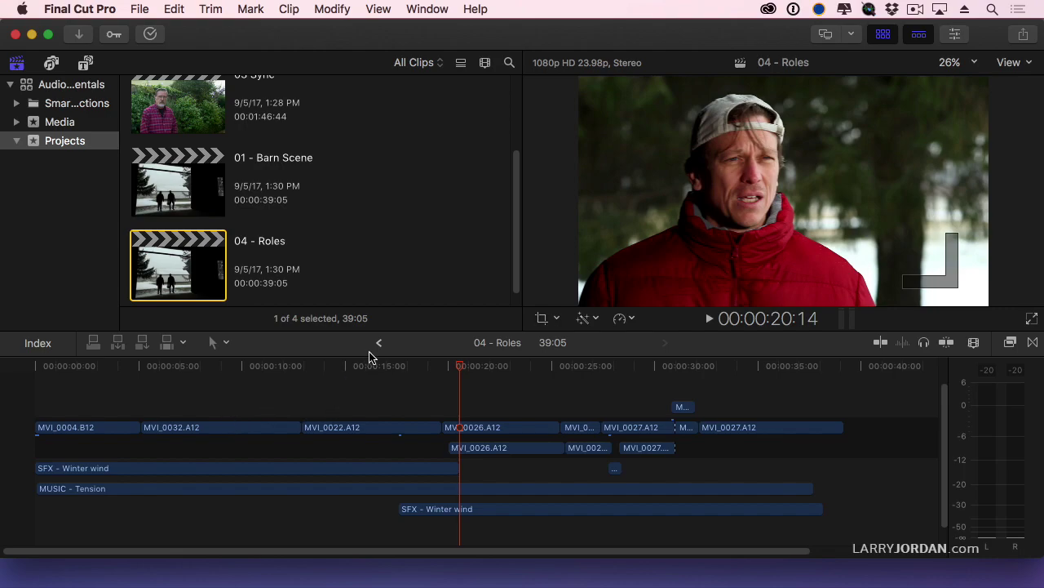
left_click(37, 365)
left_click(25, 362)
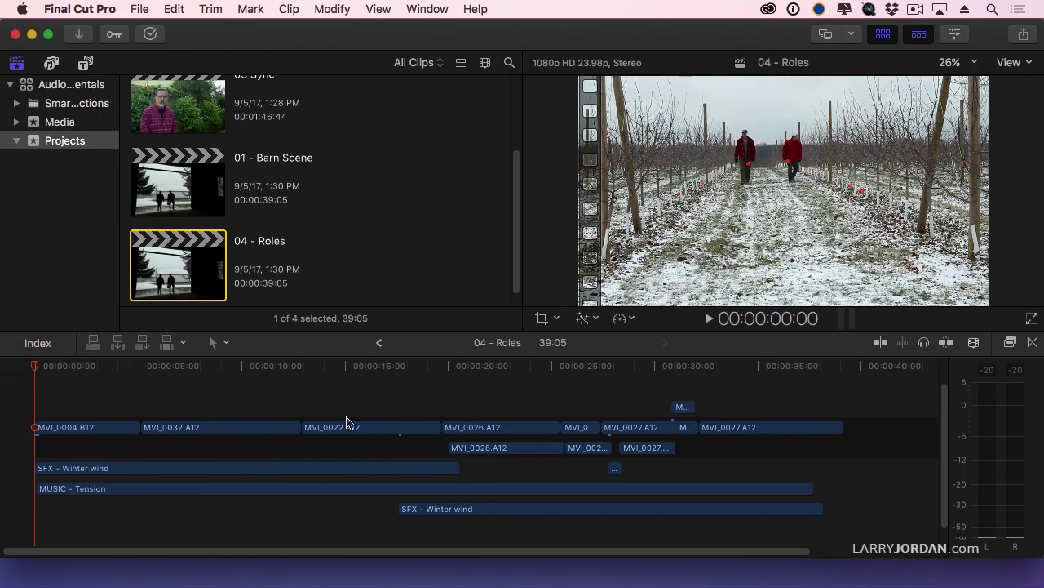
Assign the Effects-1 audio role to both SFX - Winter wind clips
left_click(76, 470)
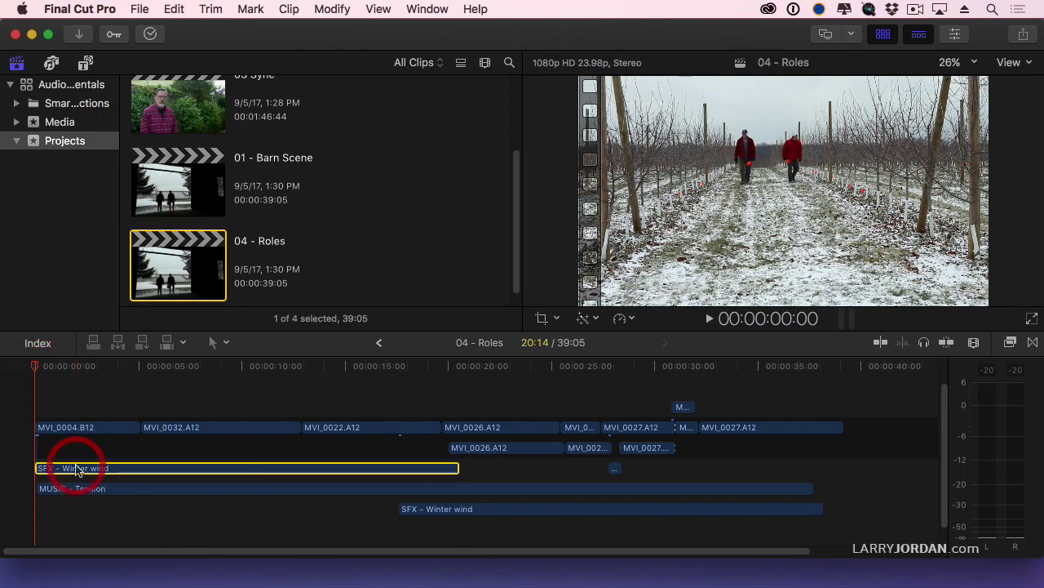
left_click(325, 9)
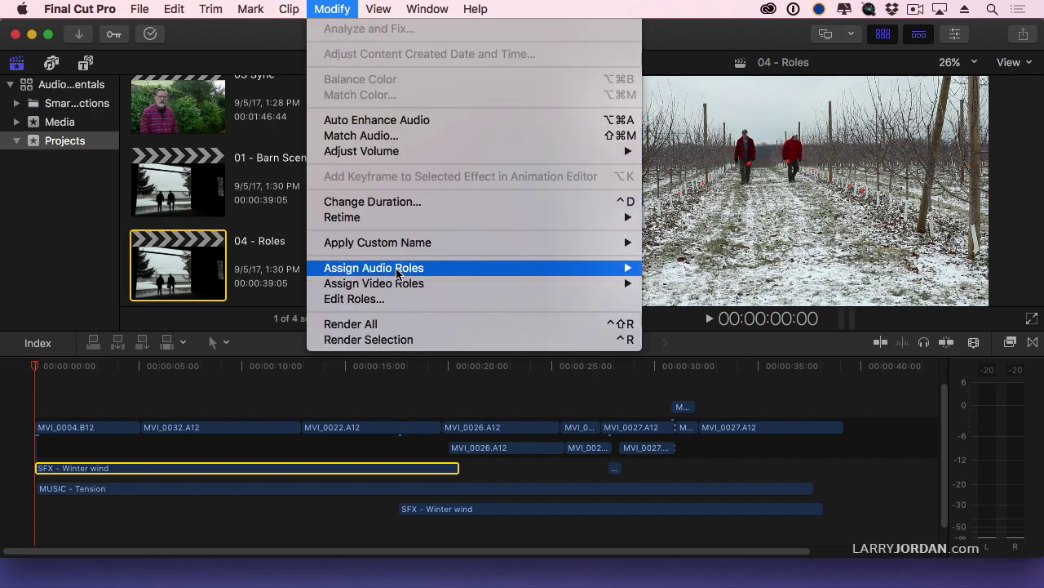
mouse_move(390, 276)
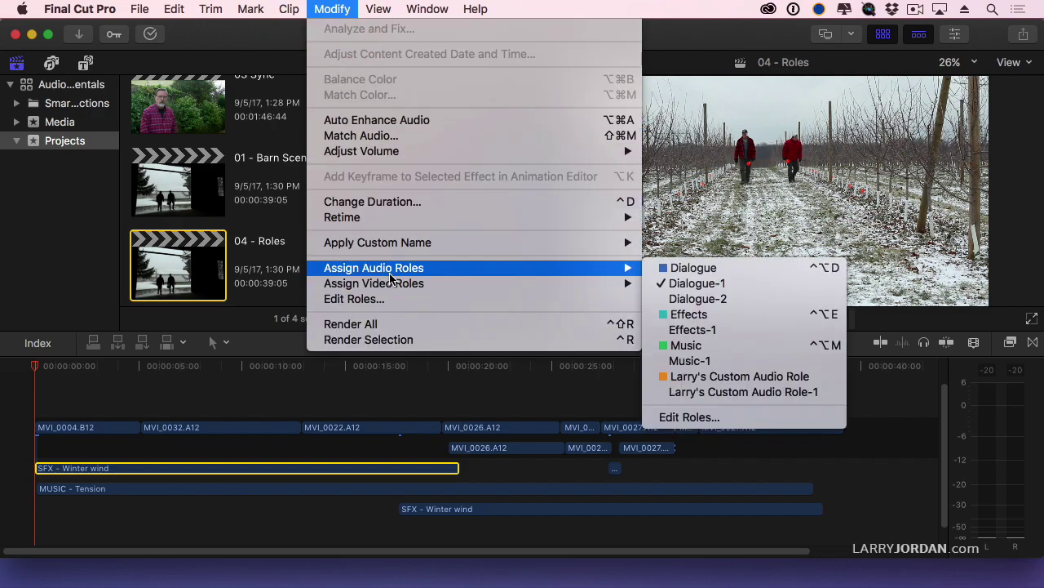
left_click(705, 330)
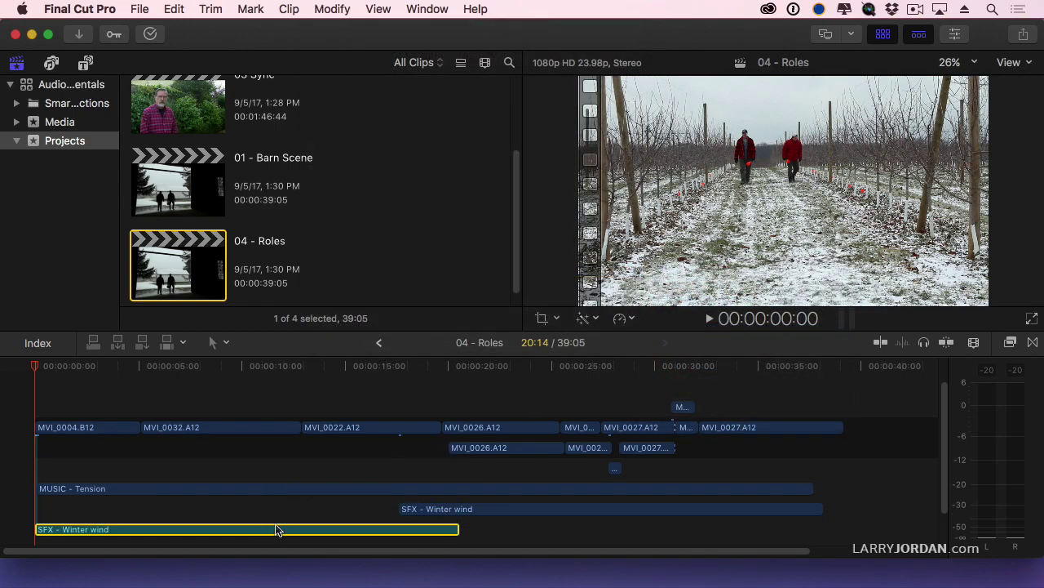
left_click(513, 514)
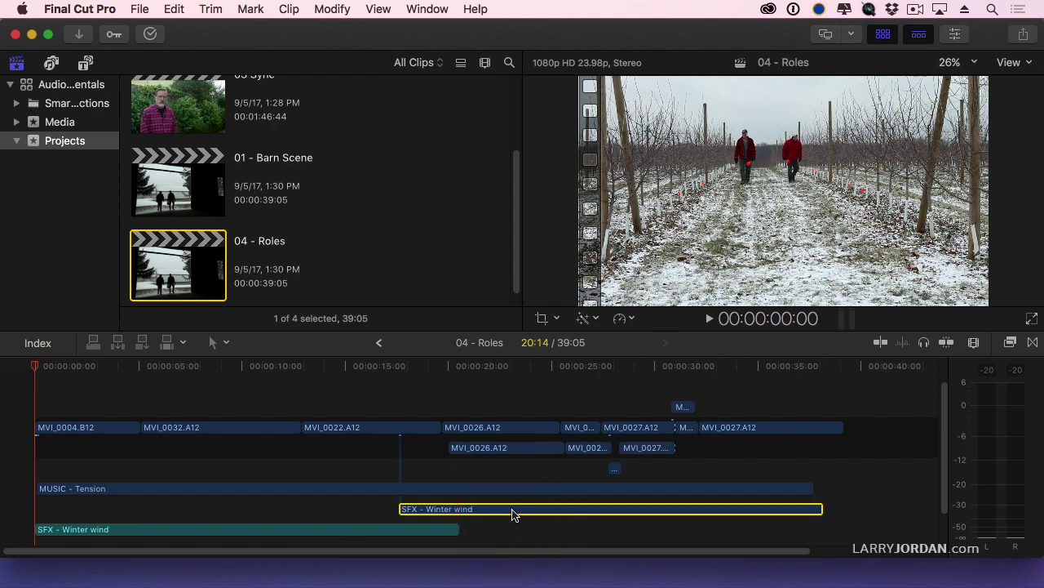
right_click(513, 514)
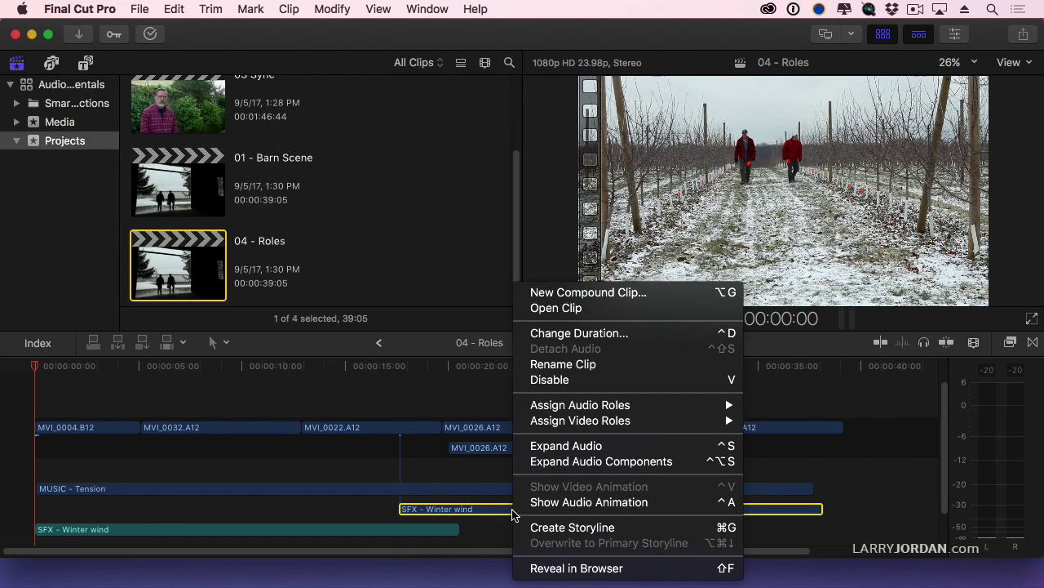
mouse_move(573, 408)
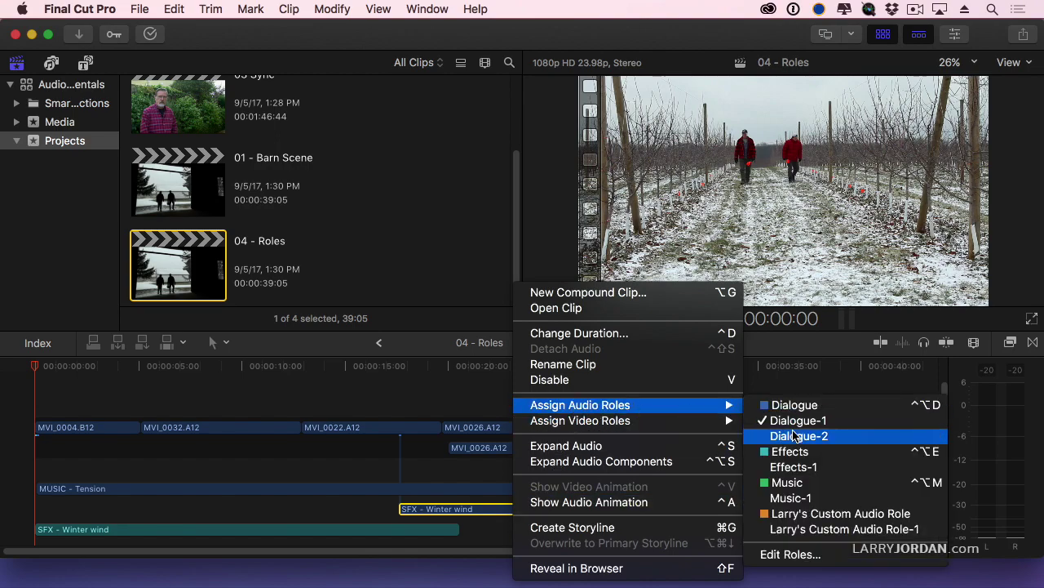
left_click(796, 468)
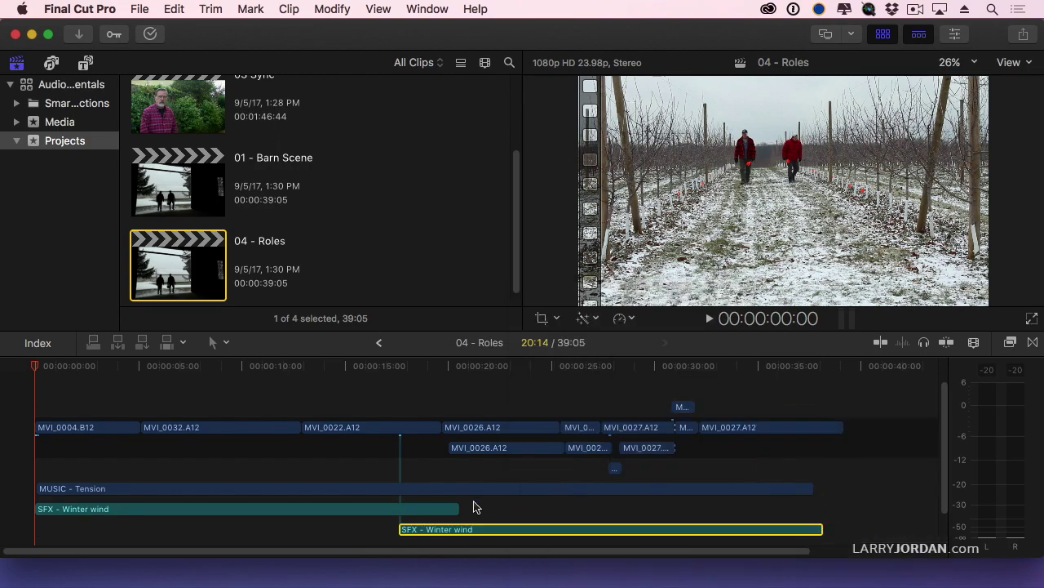
Assign the Music-1 audio role to the MUSIC - Tension clip
right_click(416, 493)
mouse_move(628, 405)
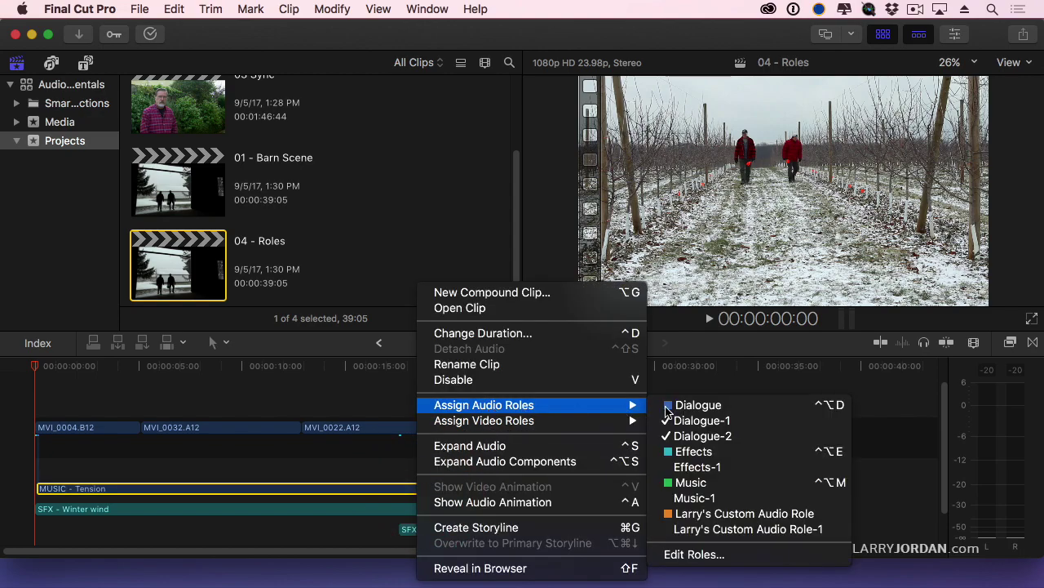
left_click(694, 497)
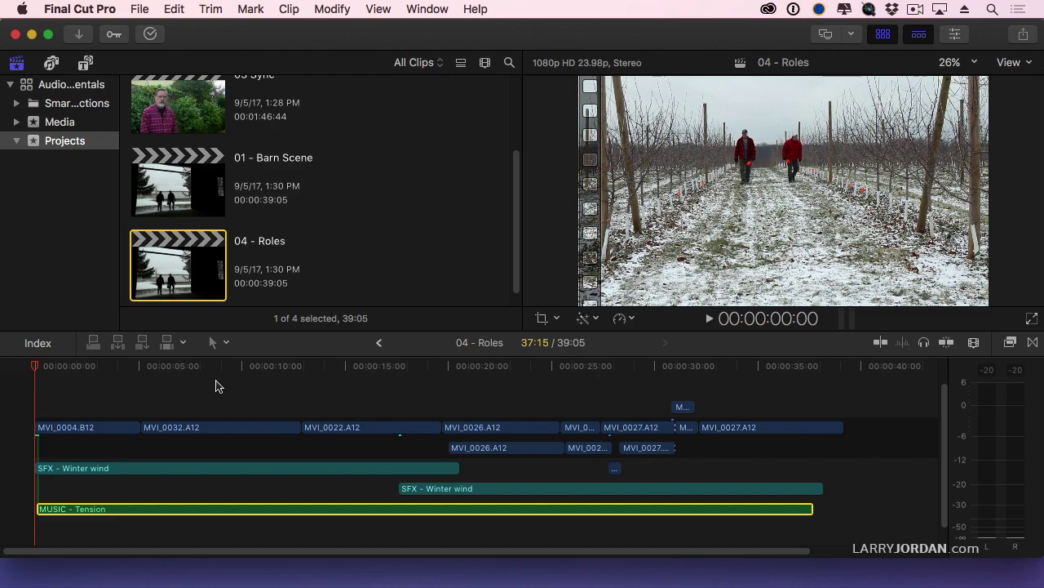
Show the Roles list in the Timeline Index and play from about 20 seconds with Dialogue muted
left_click(43, 343)
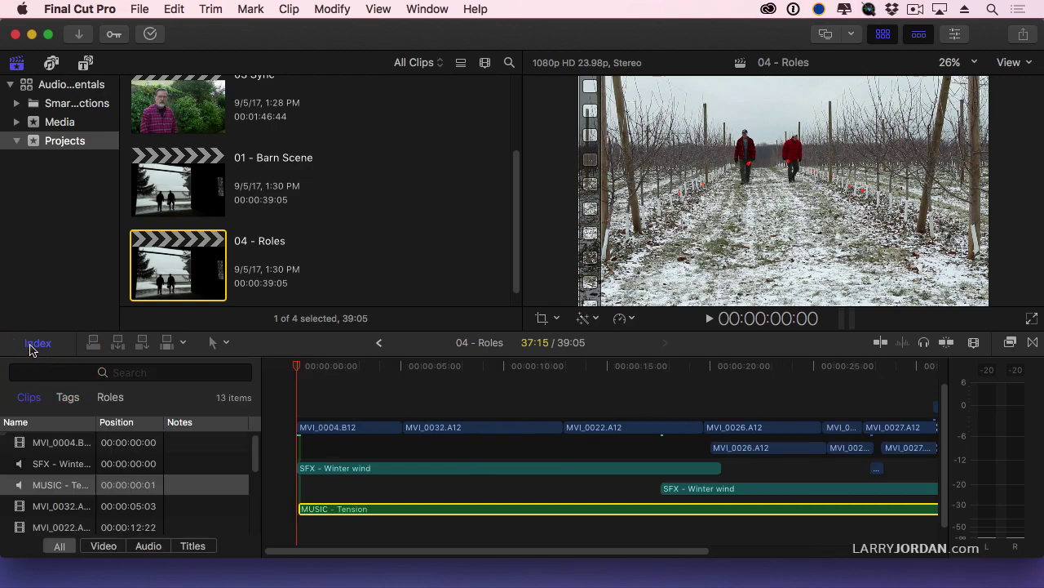
left_click(110, 397)
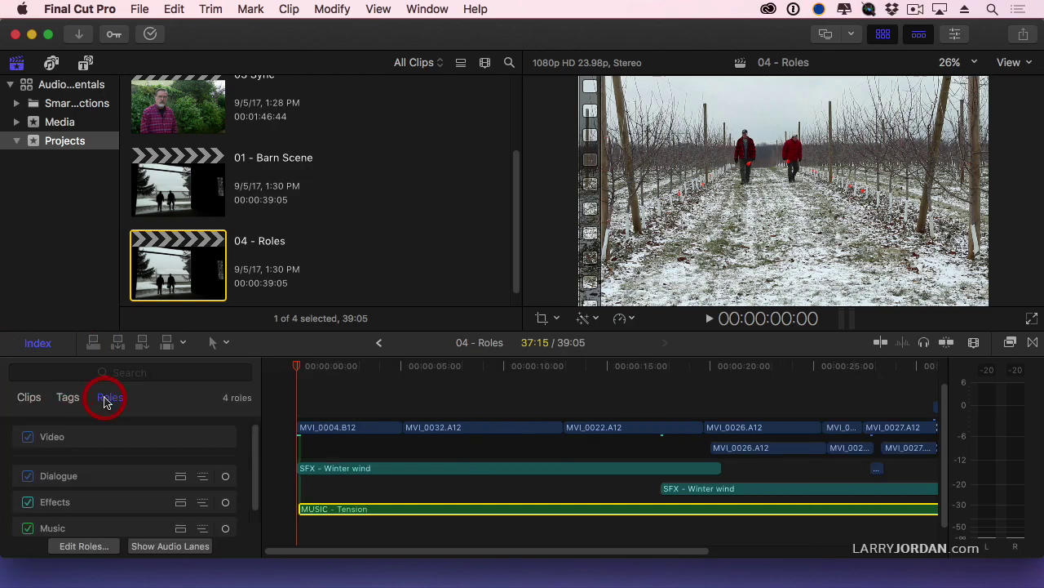
left_click_drag(256, 466, 257, 485)
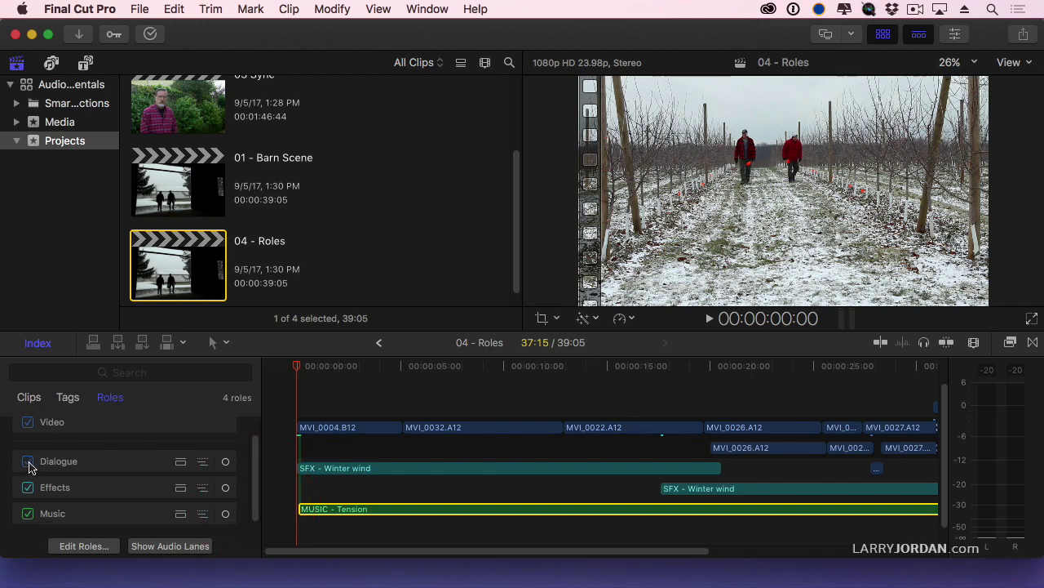
left_click(736, 378)
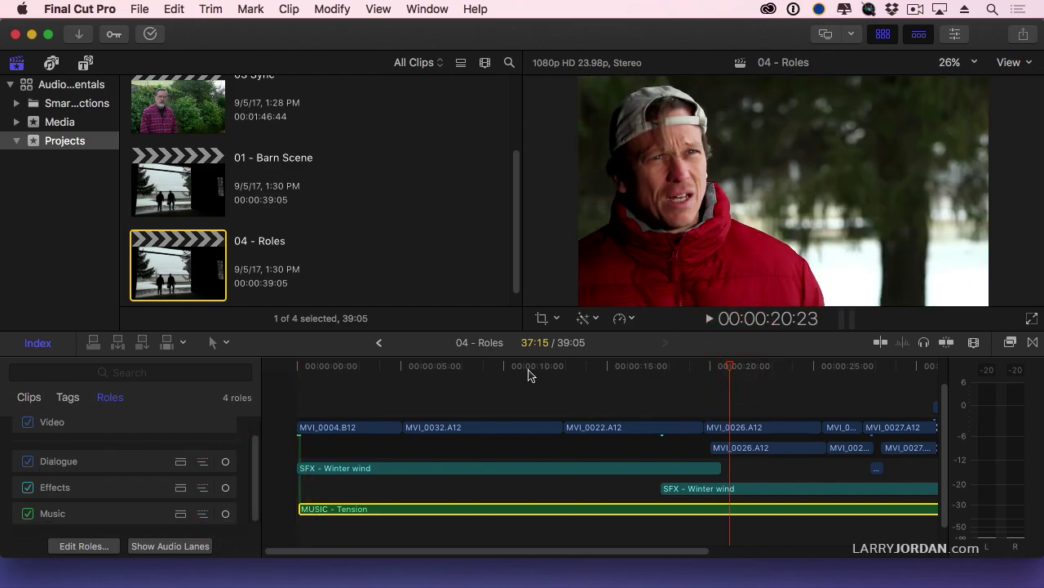
key("space")
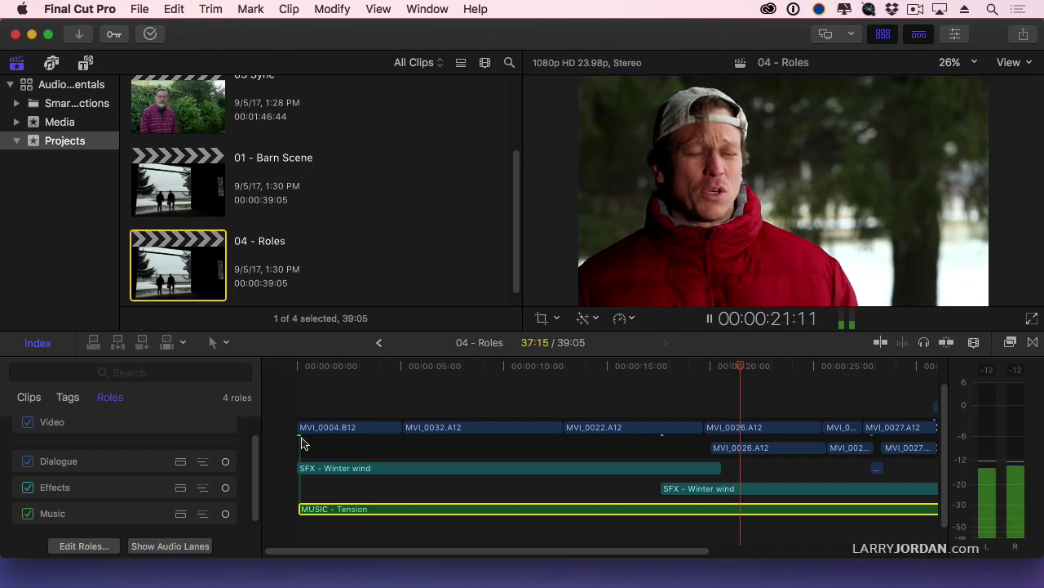
left_click(28, 461)
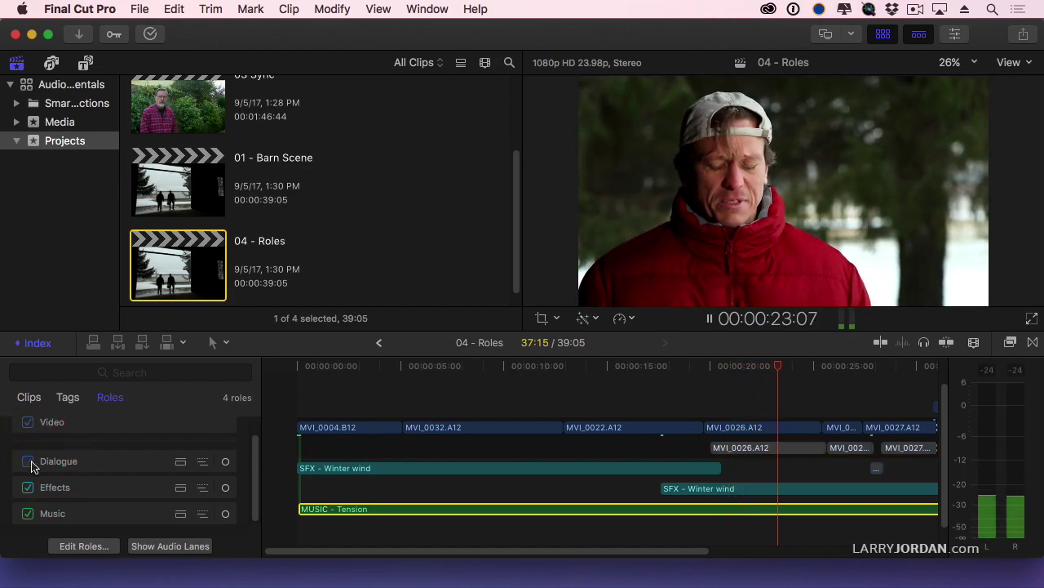
key("space")
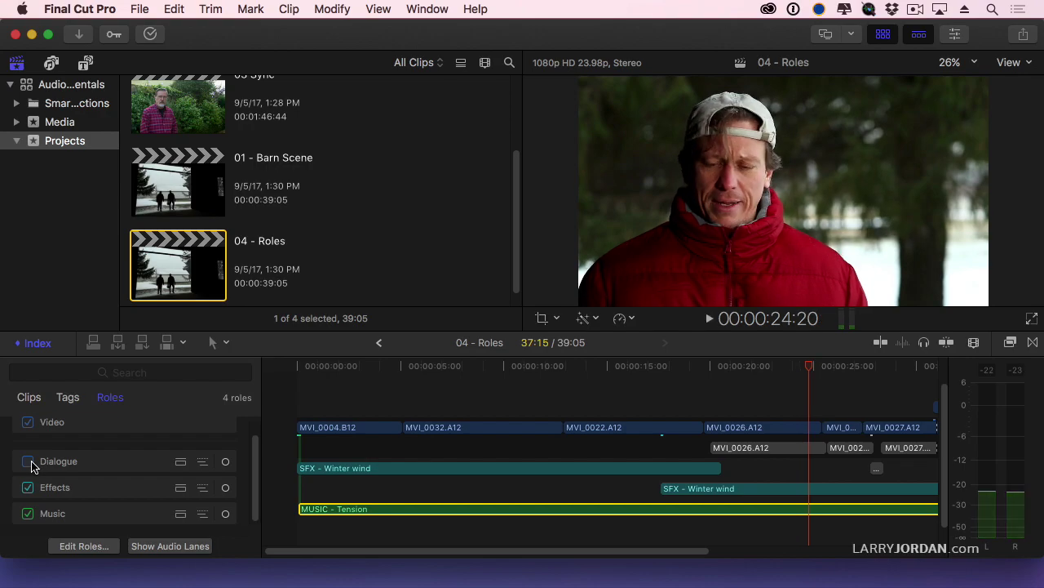
Turn off Effects, restore Dialogue, and play from about 20 seconds to listen
left_click(28, 487)
left_click(27, 462)
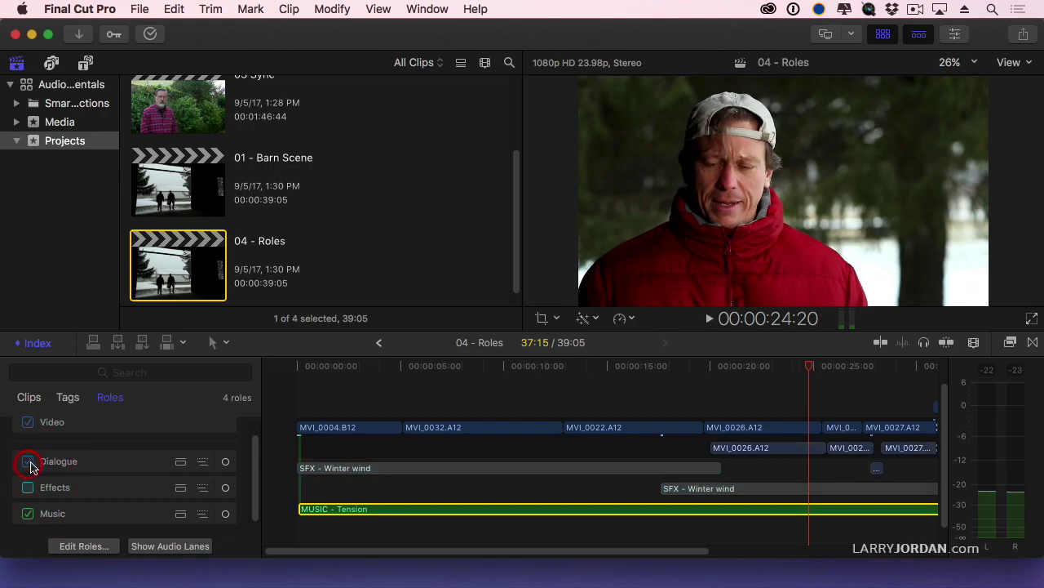
left_click(716, 368)
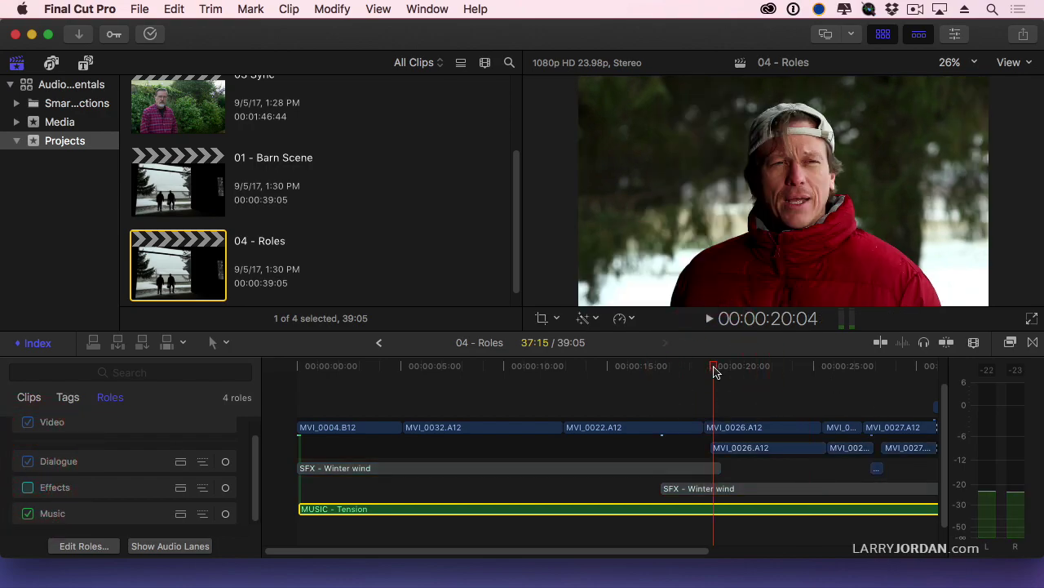
key("space")
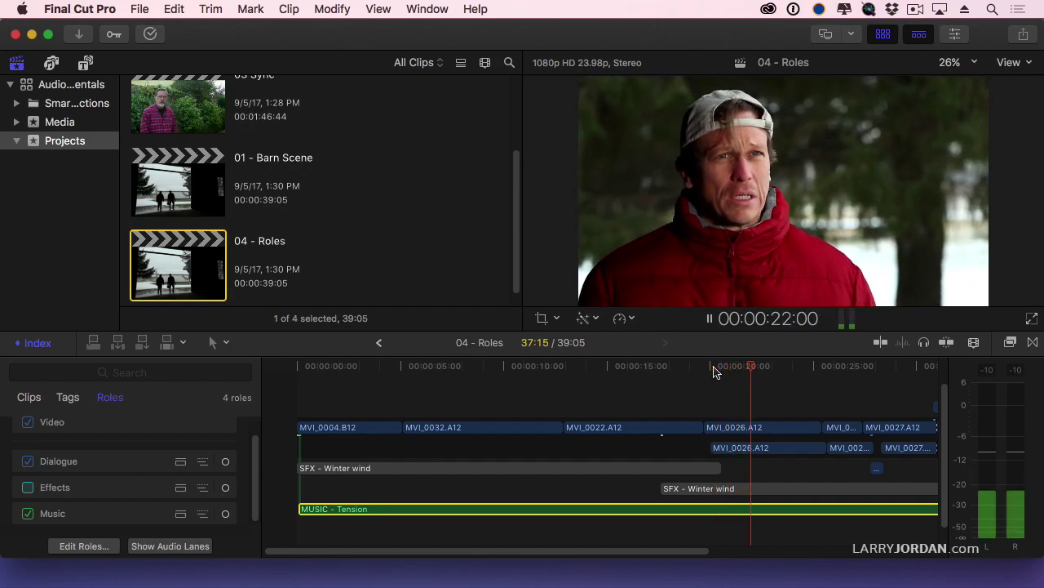
key("space")
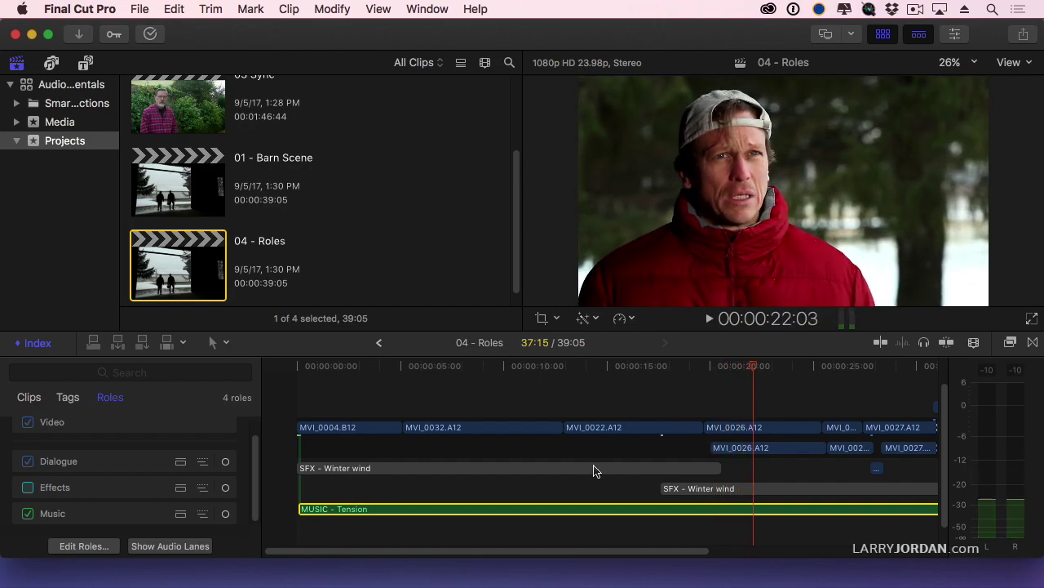
Restore Effects, mute Music, and play from about 20 seconds without music
left_click(28, 488)
left_click(29, 514)
left_click(718, 372)
key("space")
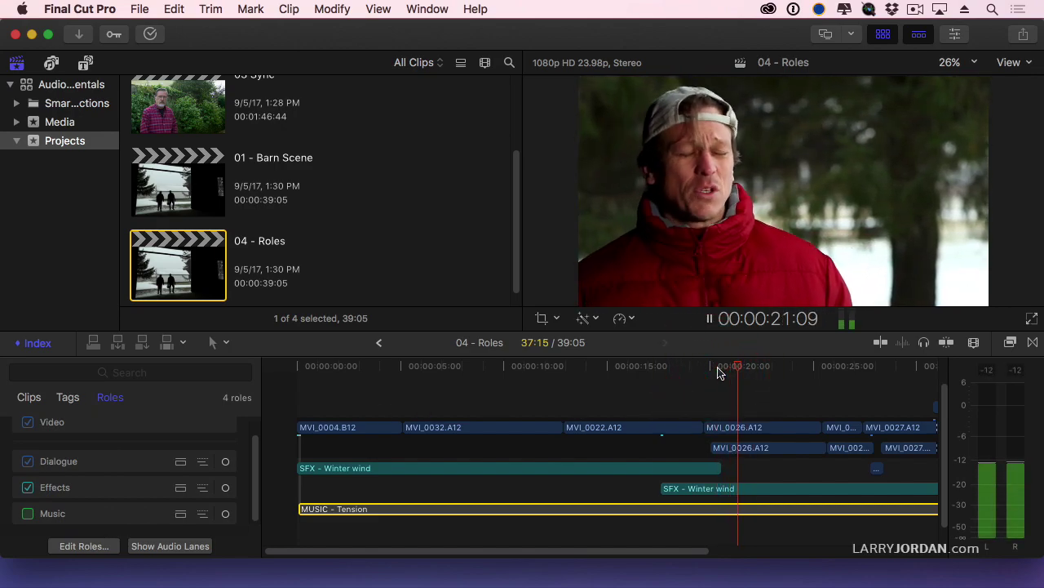
Turn Music back on, mute Dialogue, and play the effects-and-music mix
left_click(28, 513)
left_click(30, 468)
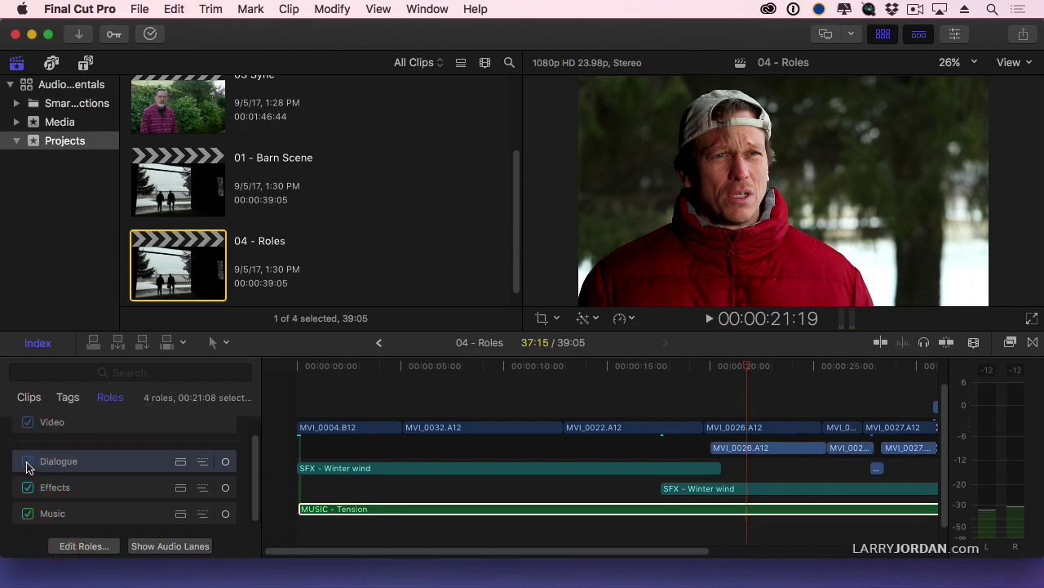
left_click(28, 463)
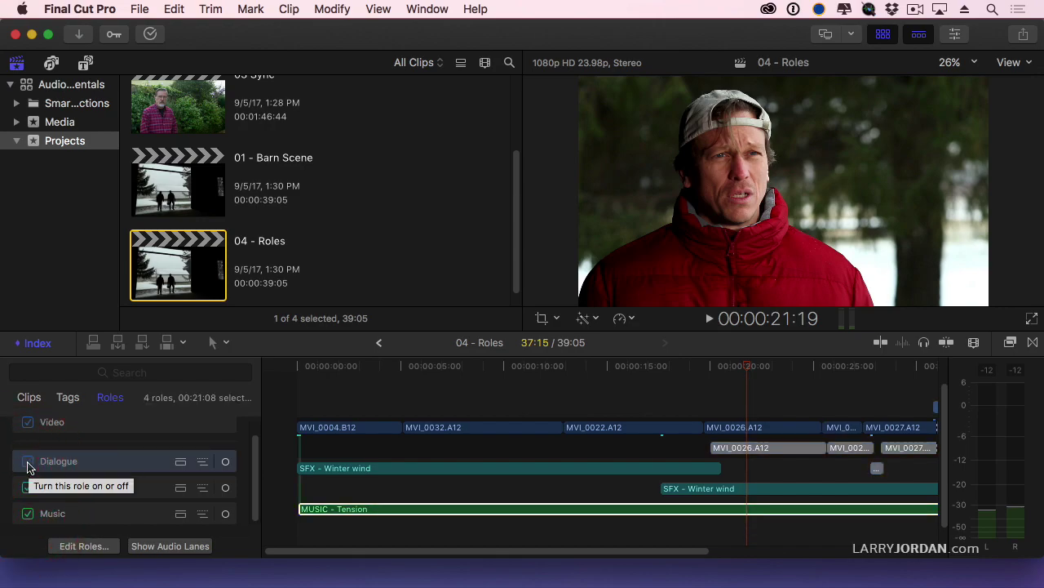
key("space")
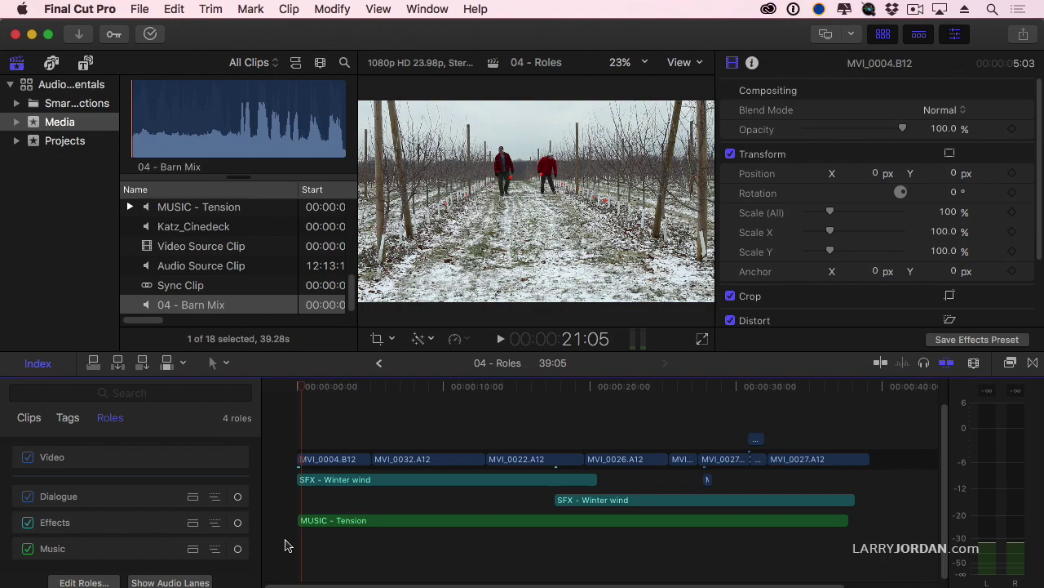
left_click(193, 496)
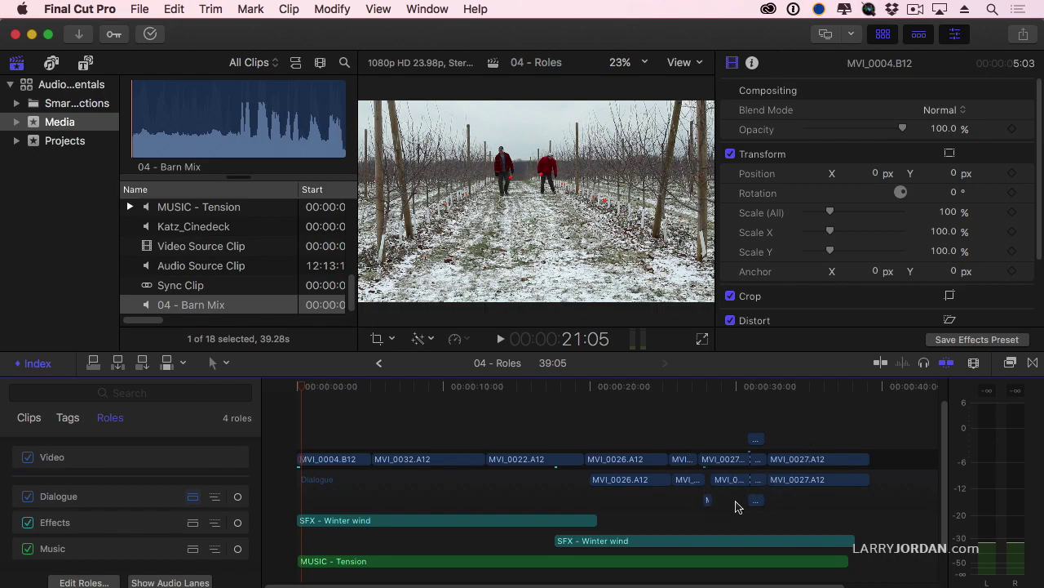
left_click(193, 498)
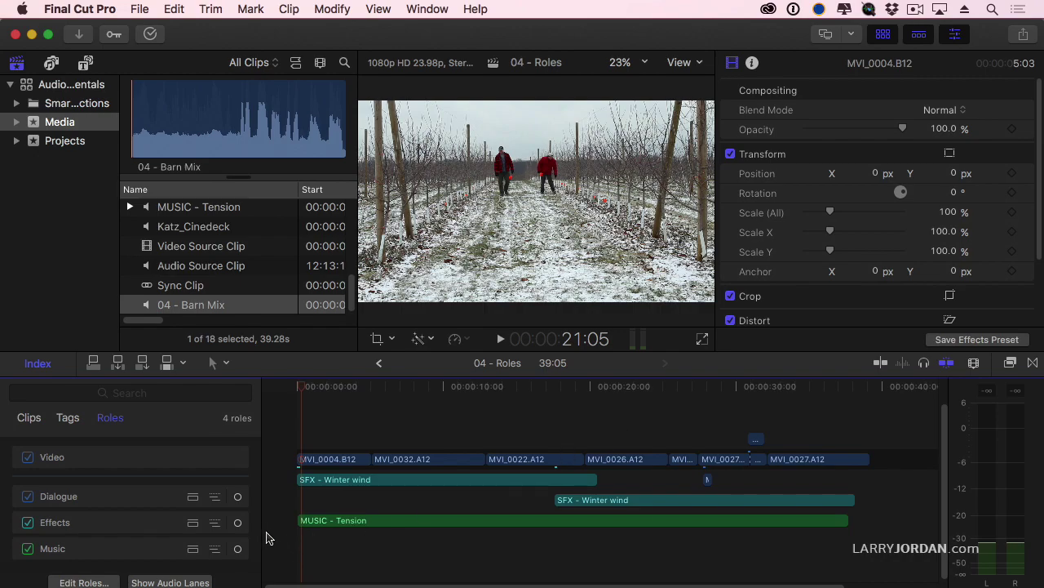
left_click(238, 499)
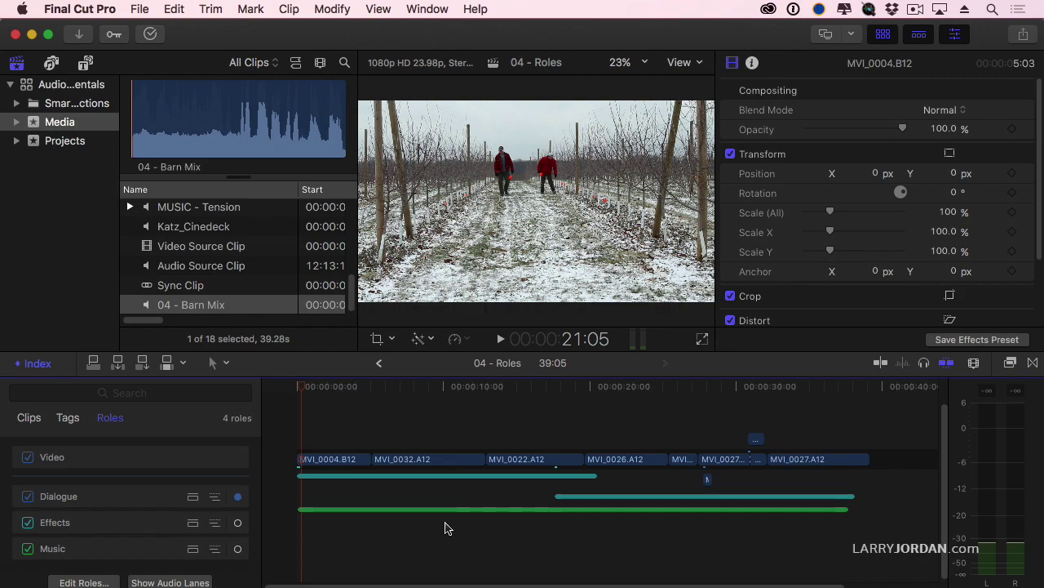
left_click(235, 497)
left_click_drag(106, 548, 130, 510)
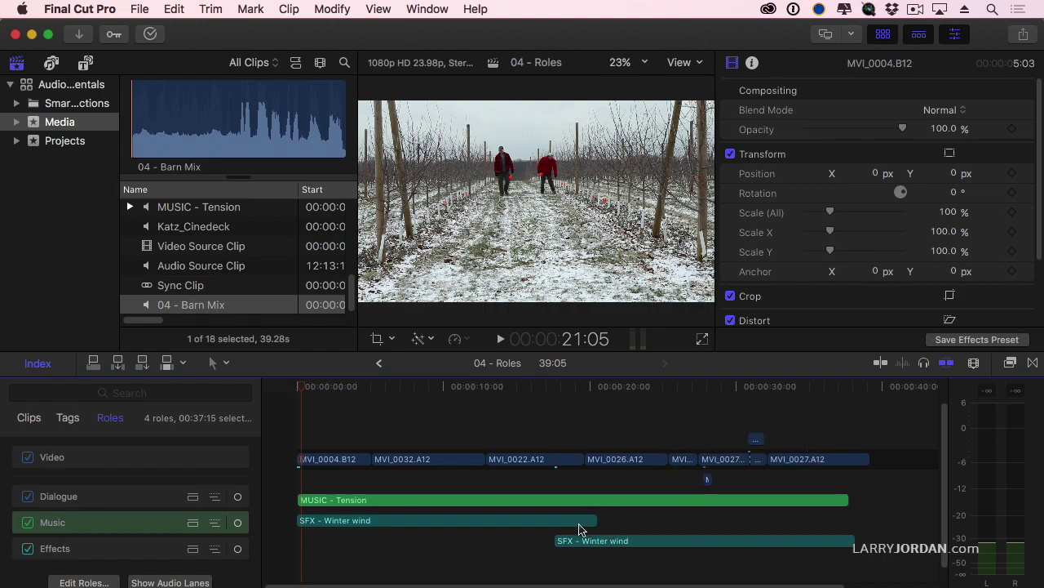
left_click_drag(118, 551, 127, 506)
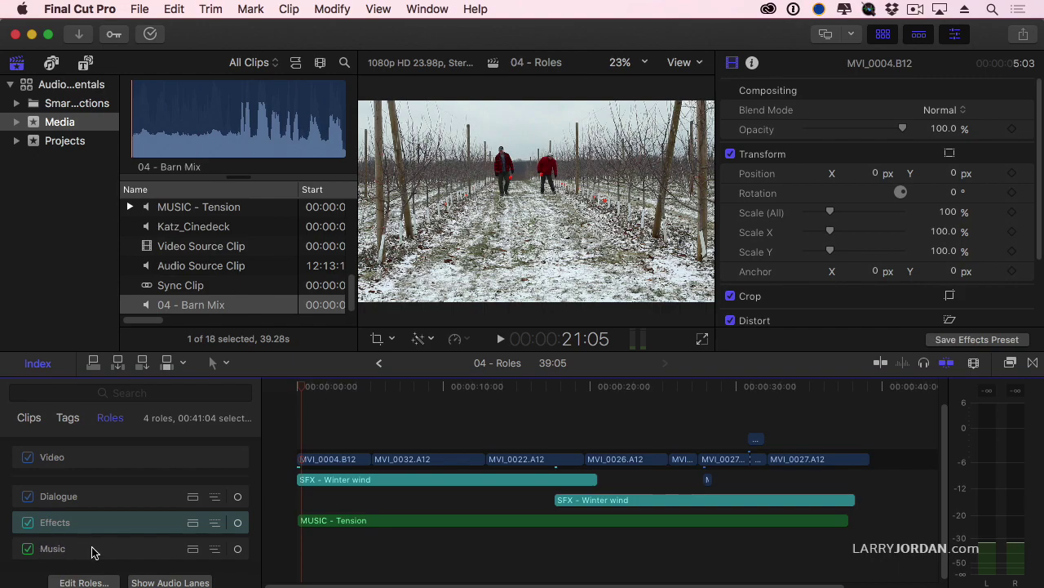
left_click_drag(94, 548, 93, 517)
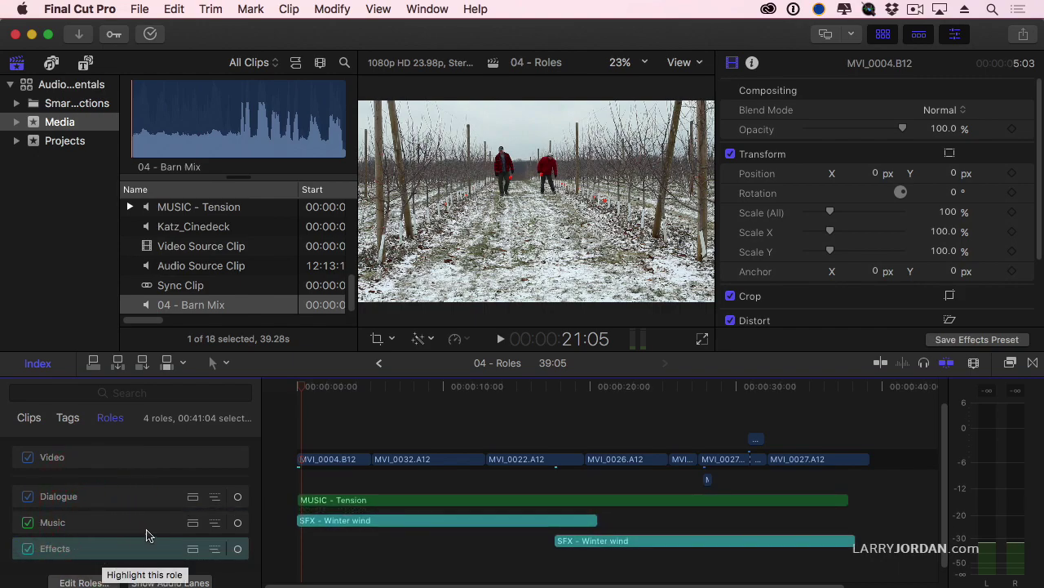
left_click_drag(117, 548, 115, 510)
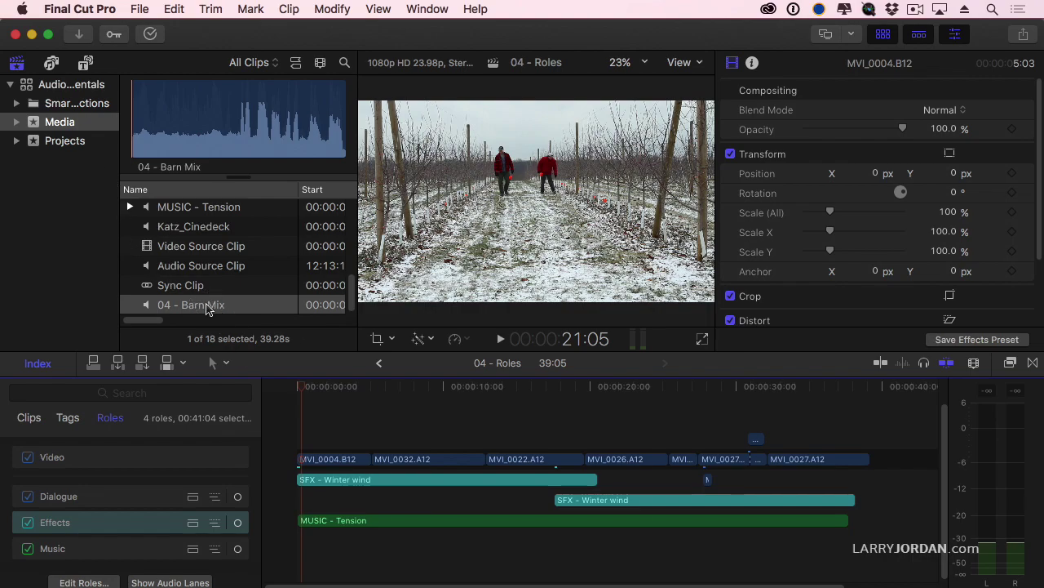
Connect the 04 - Barn Mix clip from the browser below the video at the timeline start
left_click(252, 309)
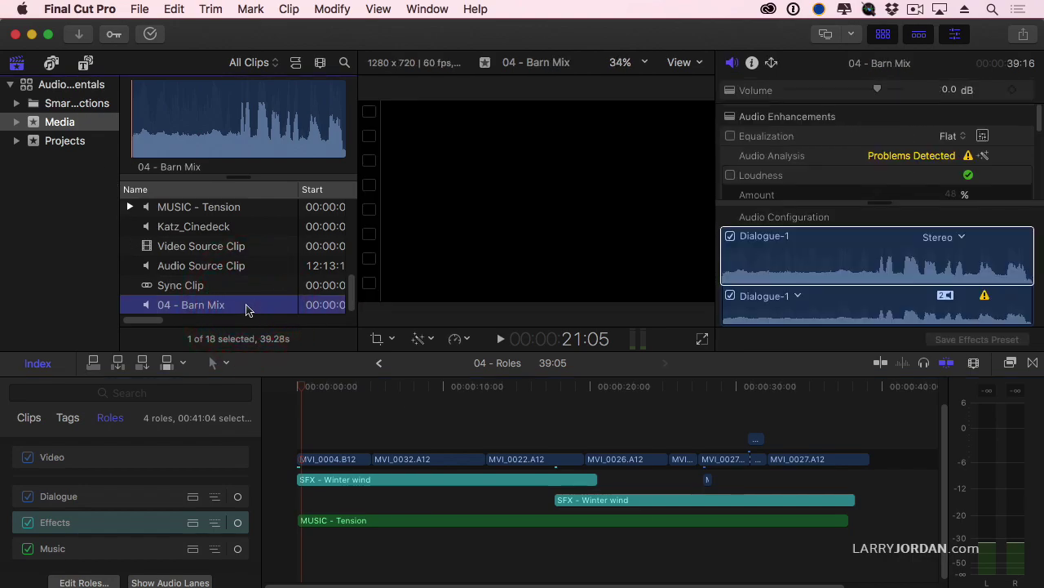
left_click_drag(247, 307, 318, 565)
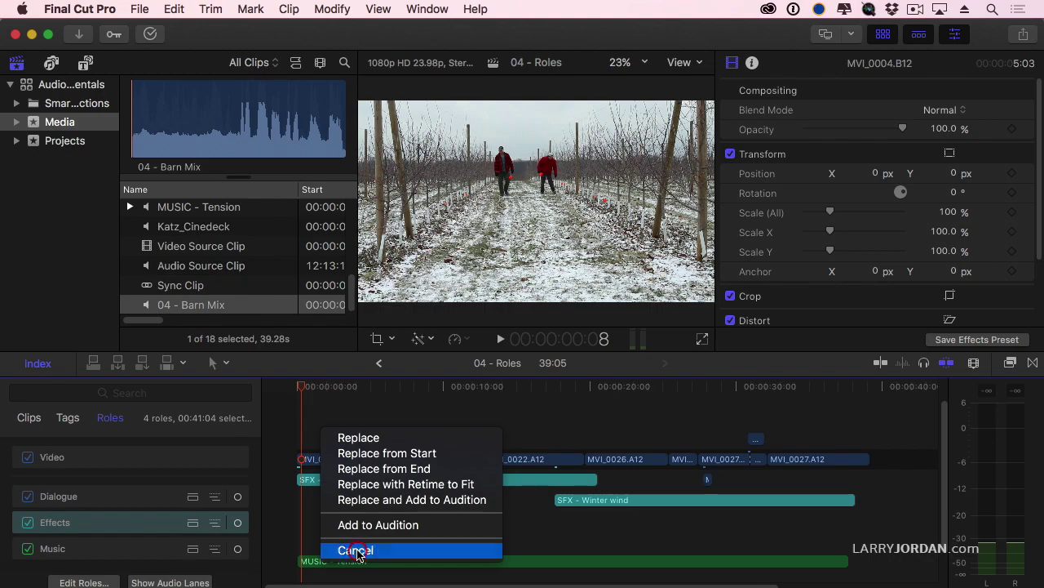
left_click(344, 550)
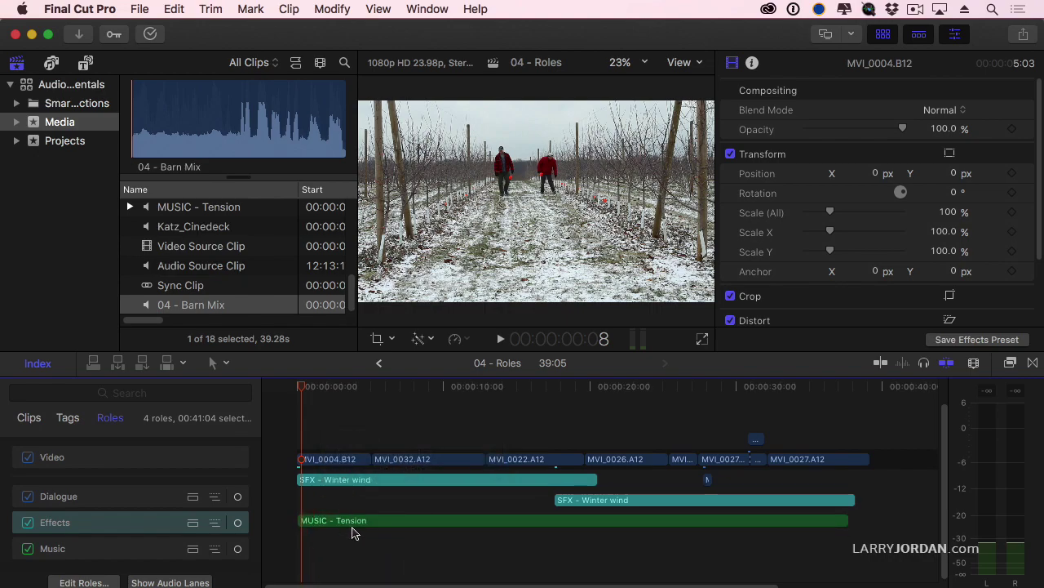
left_click_drag(151, 302, 302, 497)
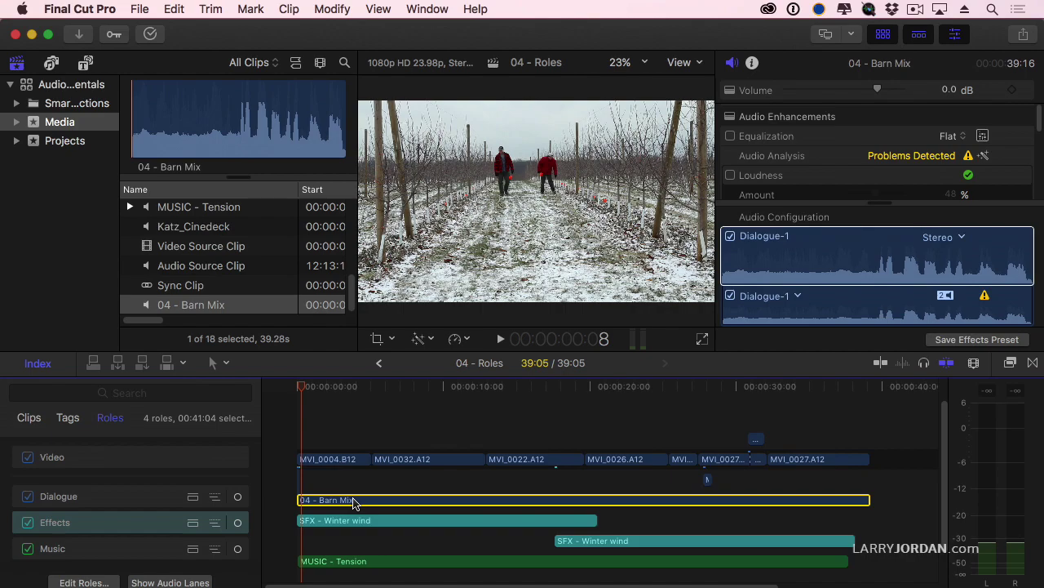
Create a new Final Mix audio role in the role editor
left_click(341, 8)
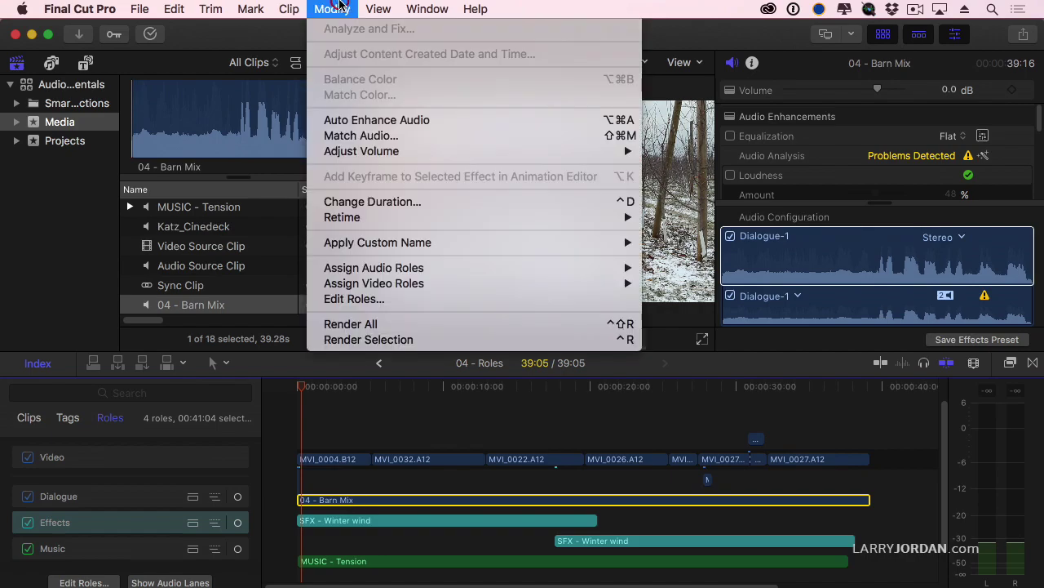
left_click(379, 298)
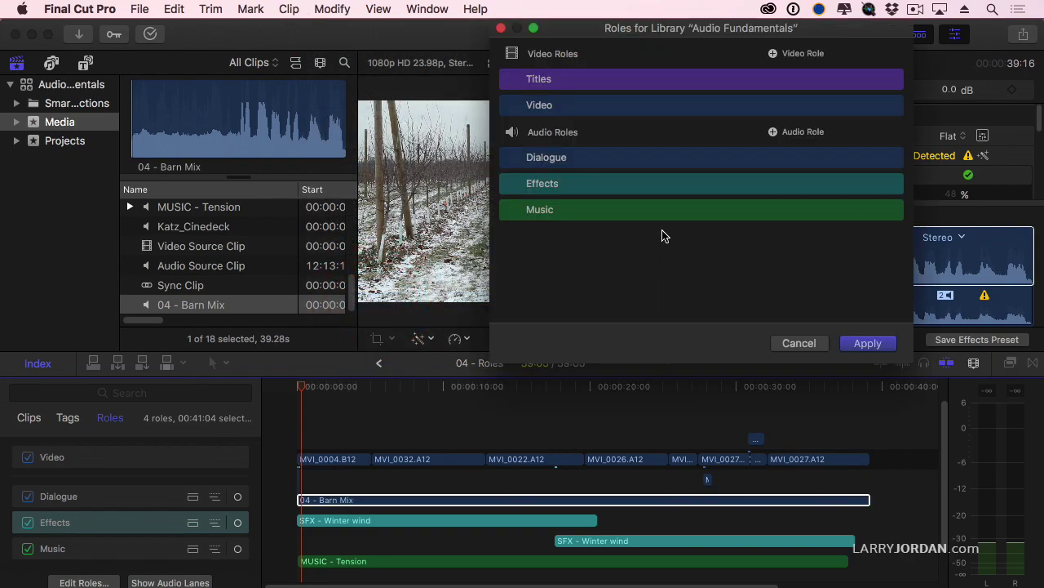
left_click(776, 132)
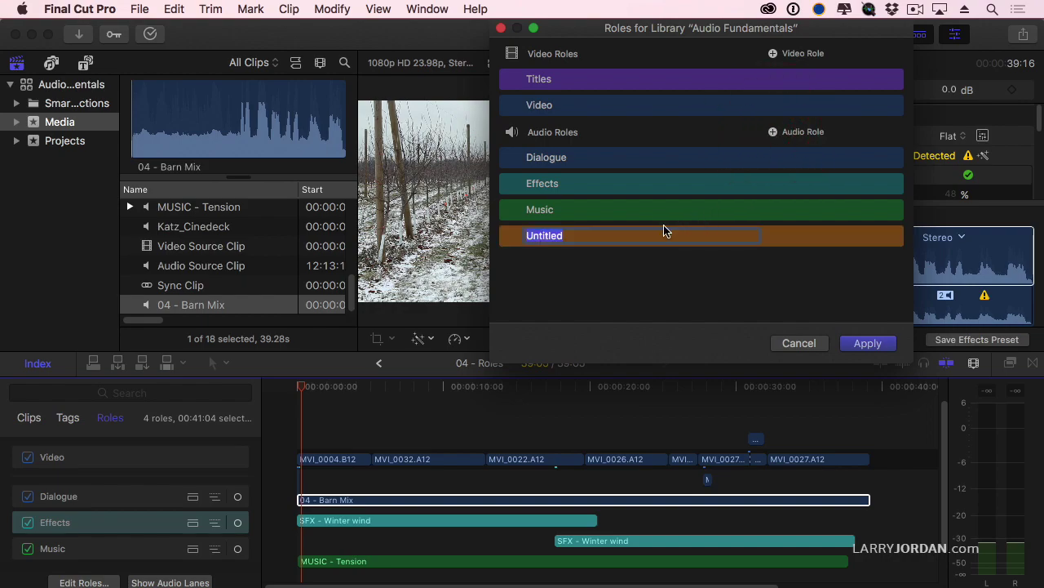
type("Final Mix")
left_click(869, 343)
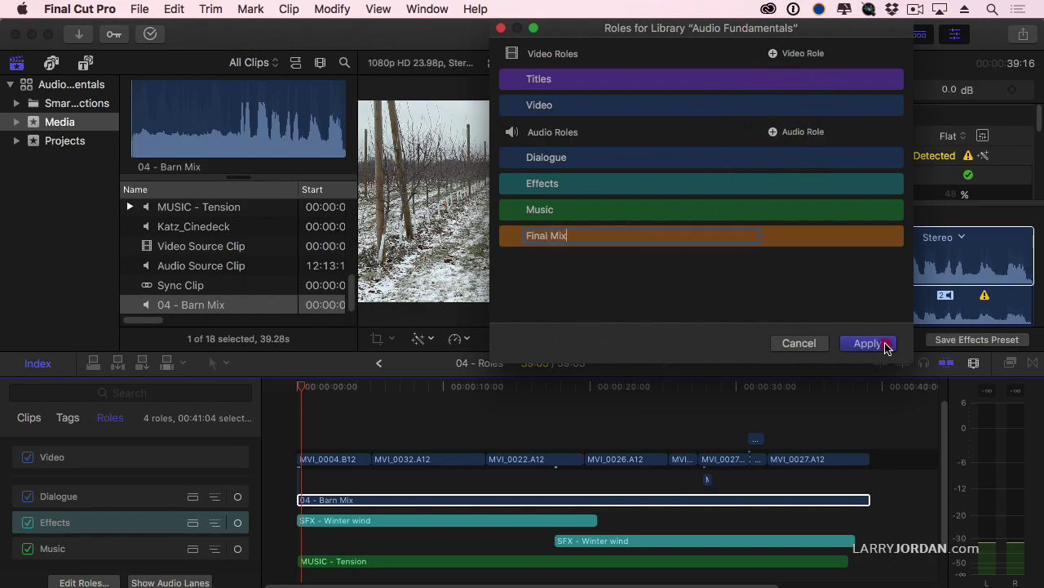
Assign the Final Mix-1 subrole to the 04 - Barn Mix clip
right_click(487, 504)
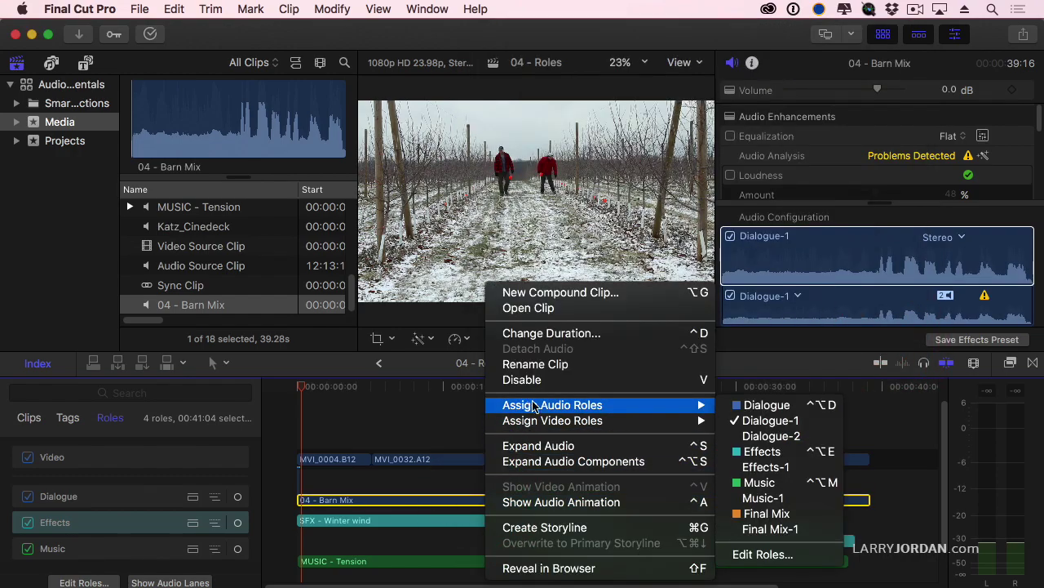
mouse_move(683, 413)
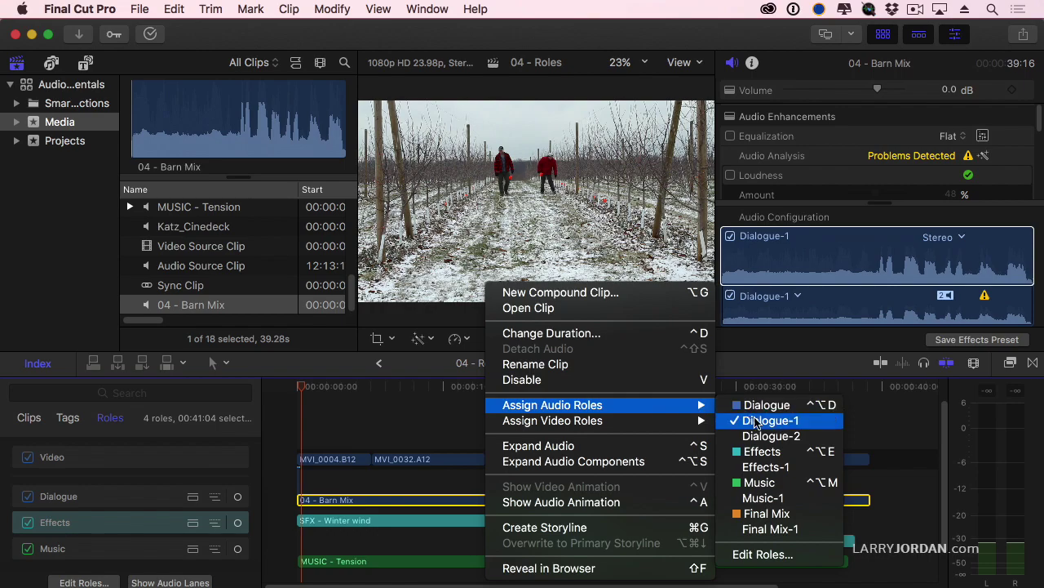
left_click(787, 531)
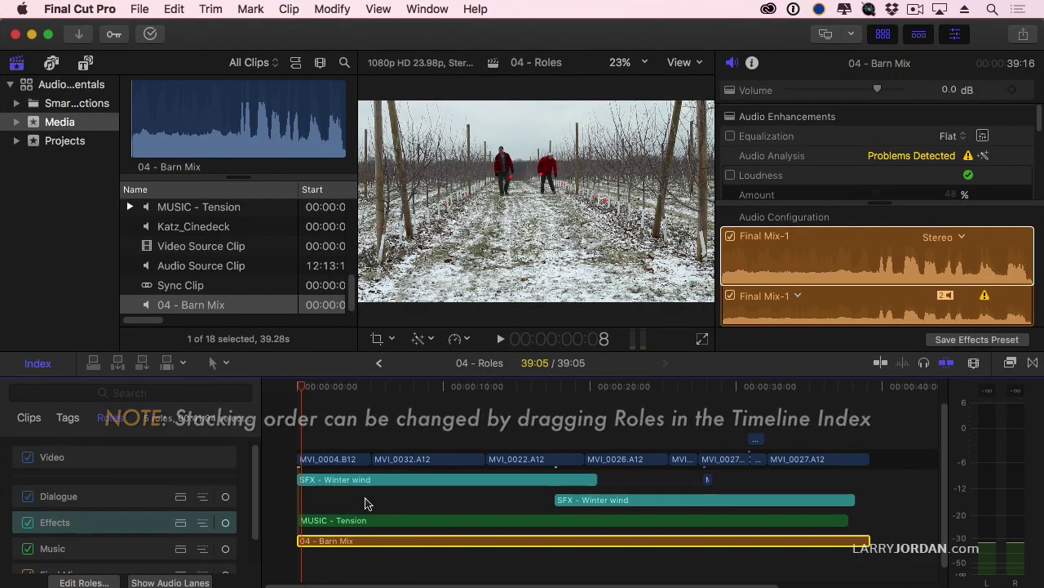
Return the playhead to the start and switch off the Dialogue and Effects roles
left_click(287, 391)
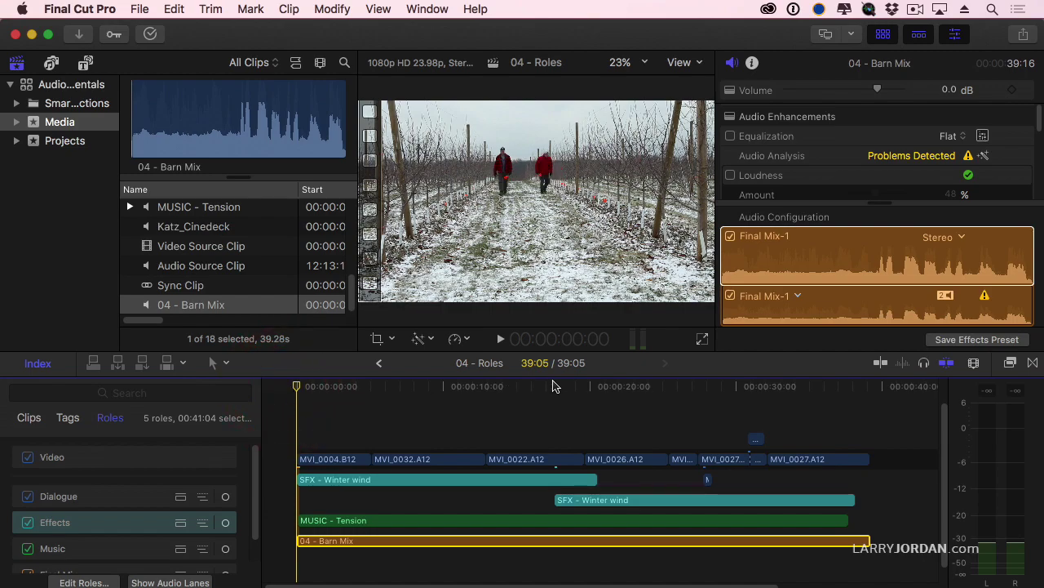
left_click(27, 496)
left_click(28, 522)
scroll(32, 546, "down", 1)
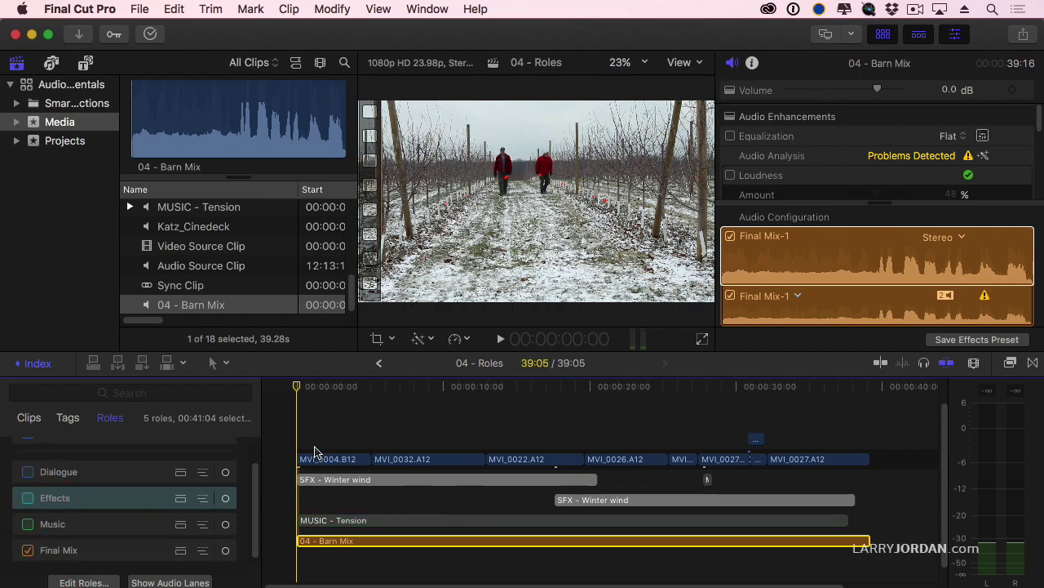
Play the timeline, skipping ahead to about 14 and 20 seconds, to audition the Final Mix
left_click(316, 389)
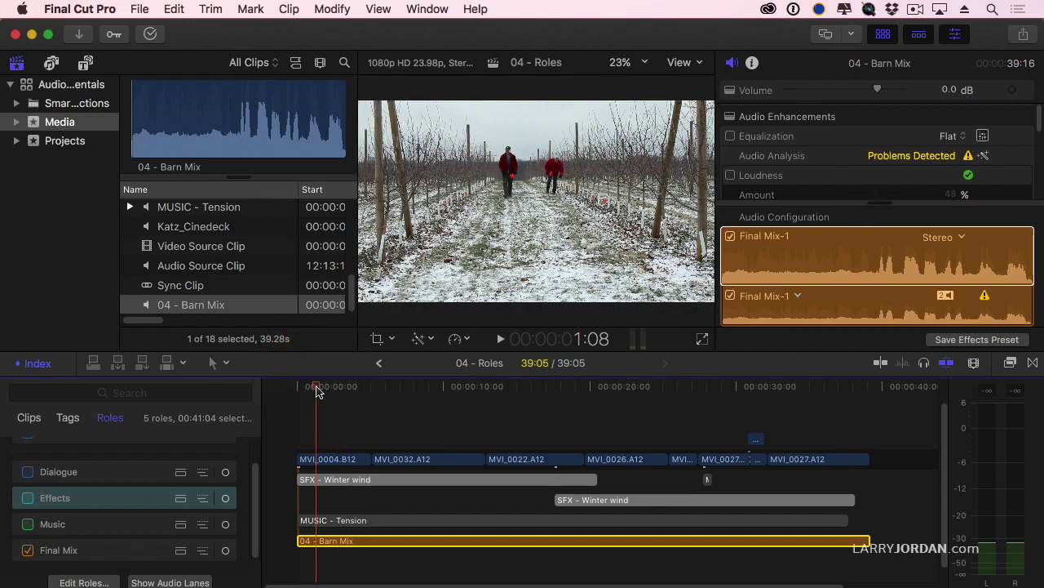
key("space")
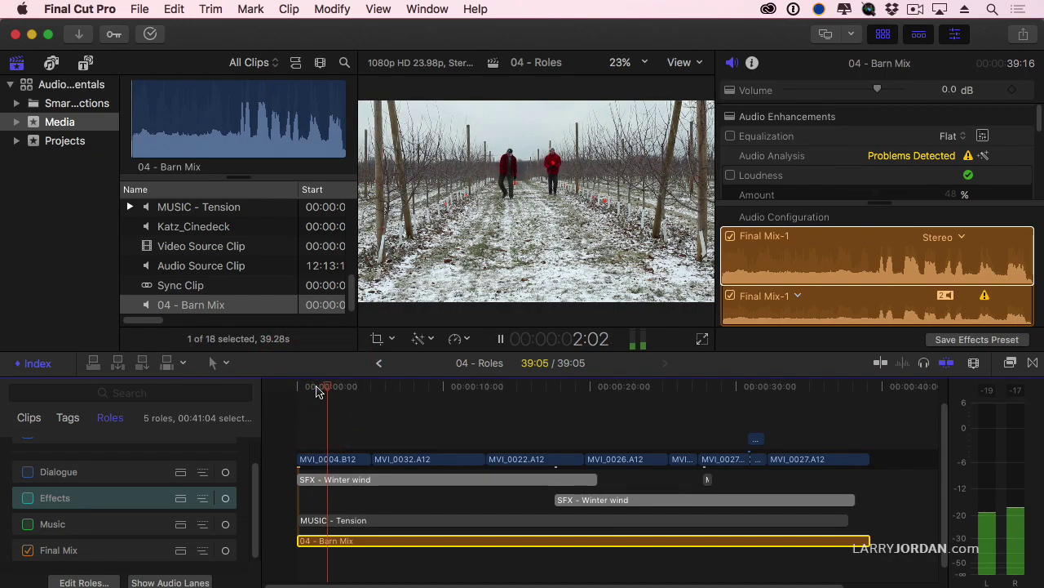
left_click(510, 388)
left_click(602, 389)
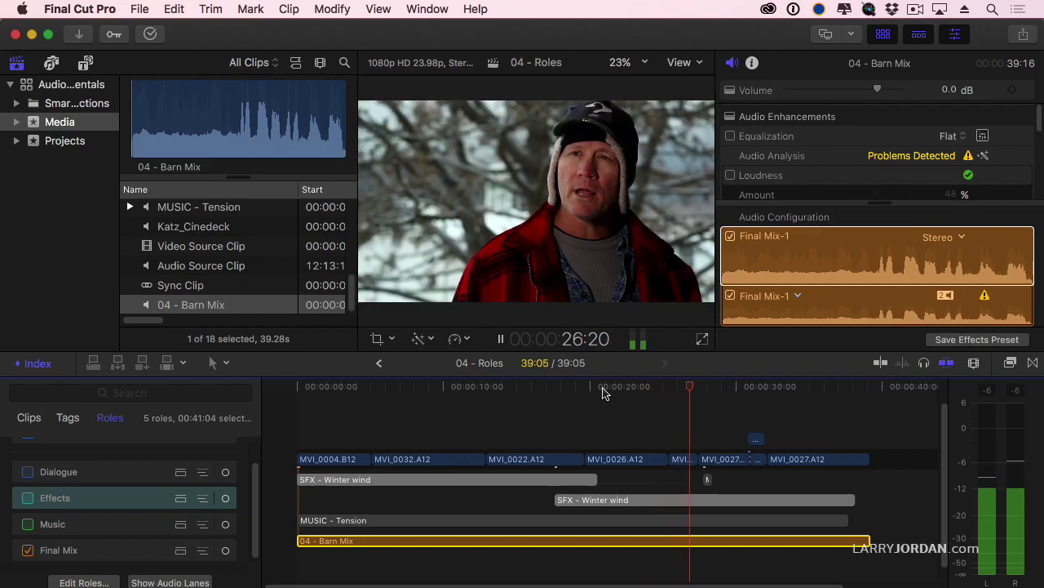
key("space")
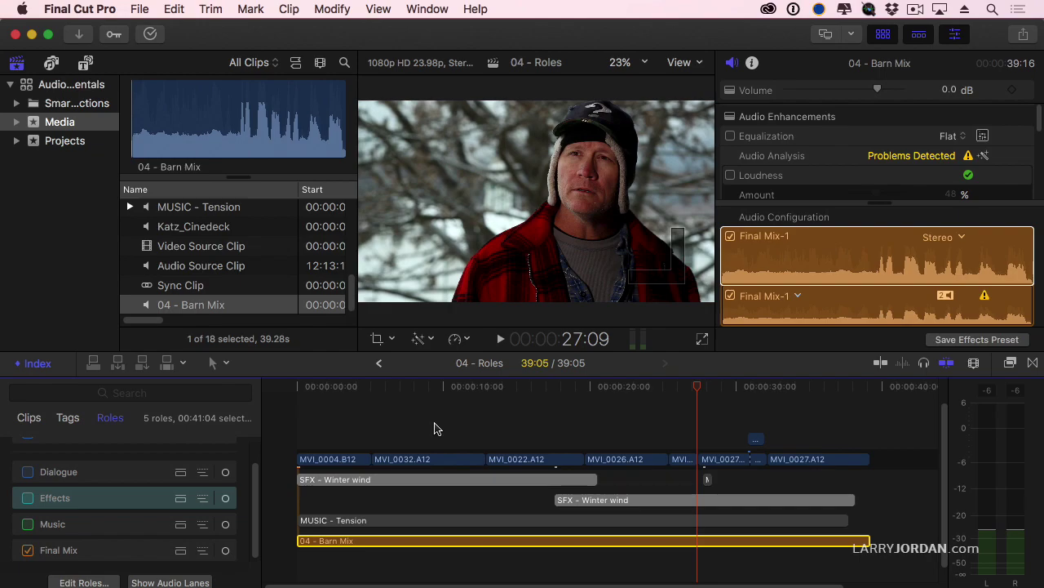
Start a File > Share > Master File export and set Roles as to Multitrack QuickTime Movie
left_click(136, 9)
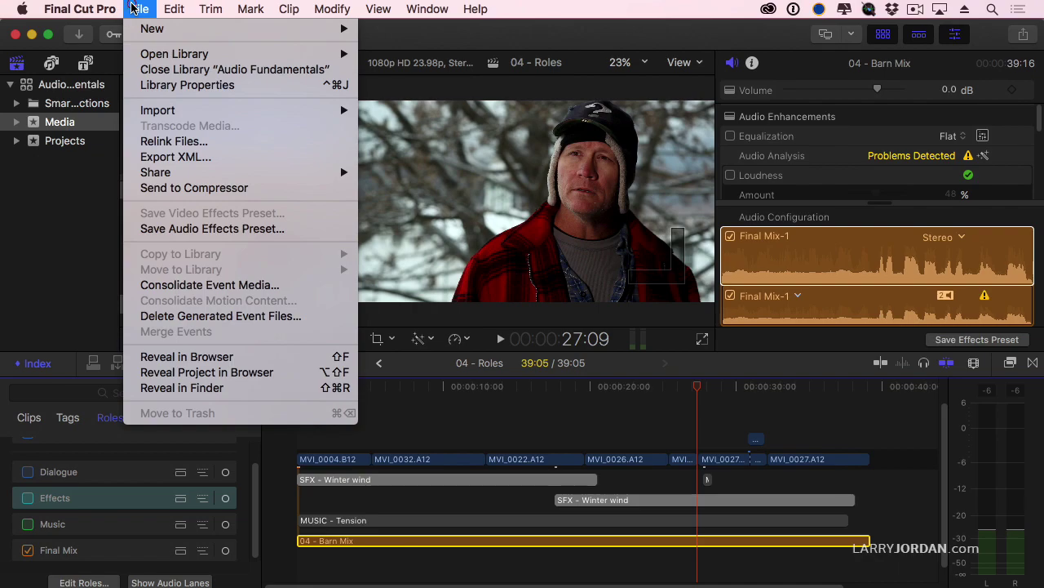
mouse_move(164, 173)
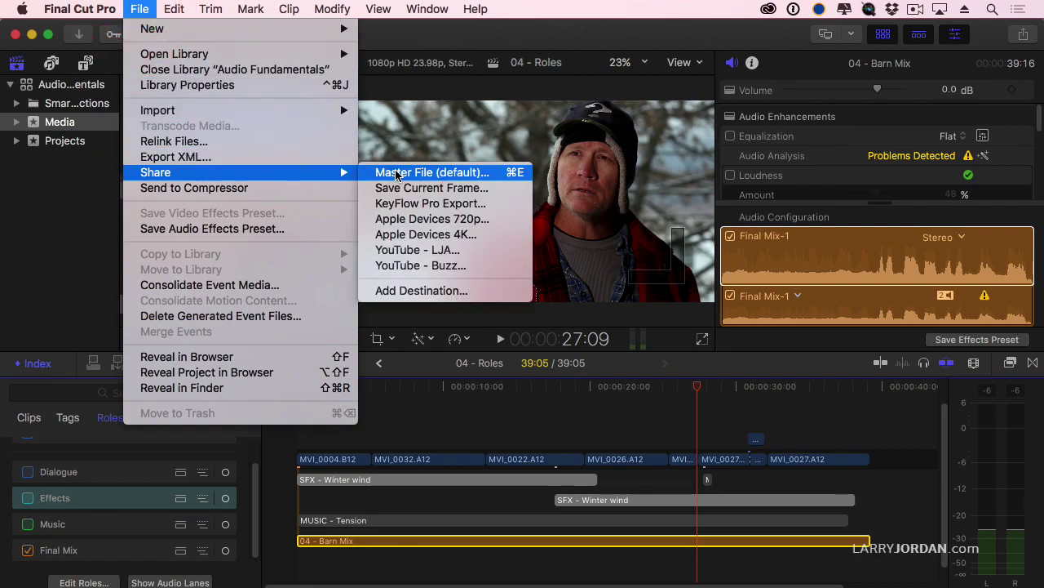
left_click(499, 172)
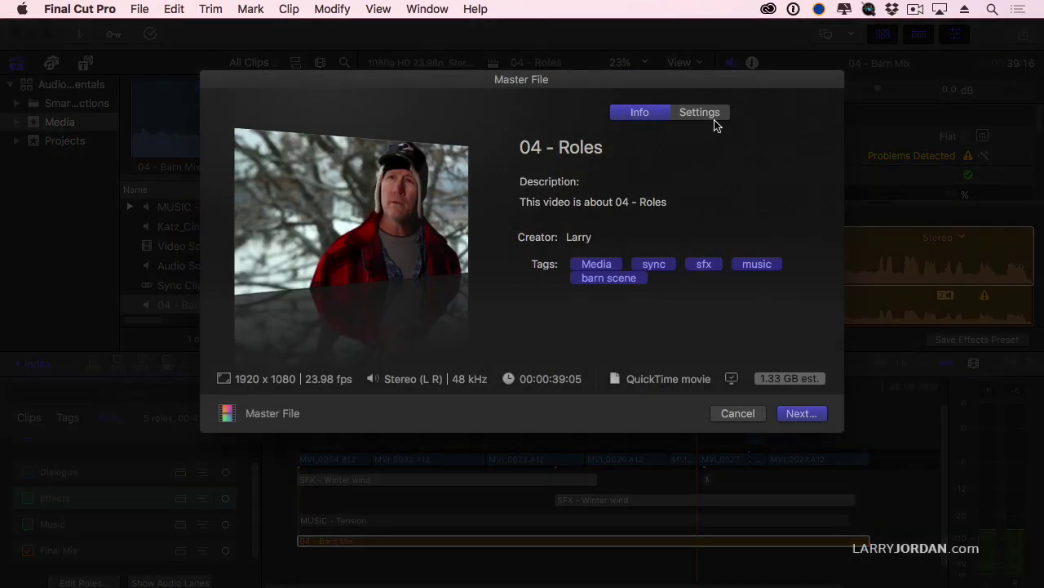
left_click(701, 111)
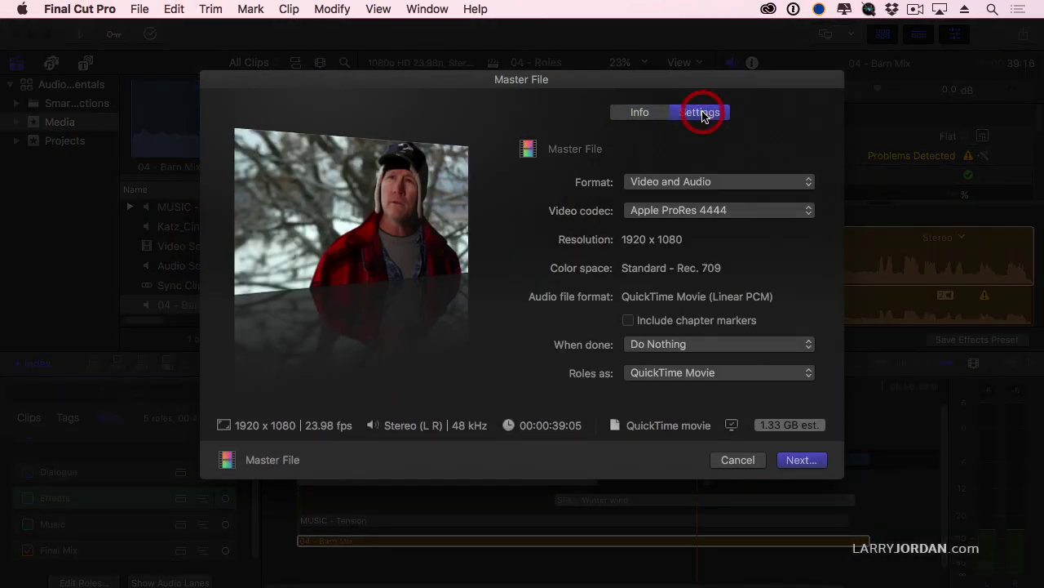
left_click(737, 380)
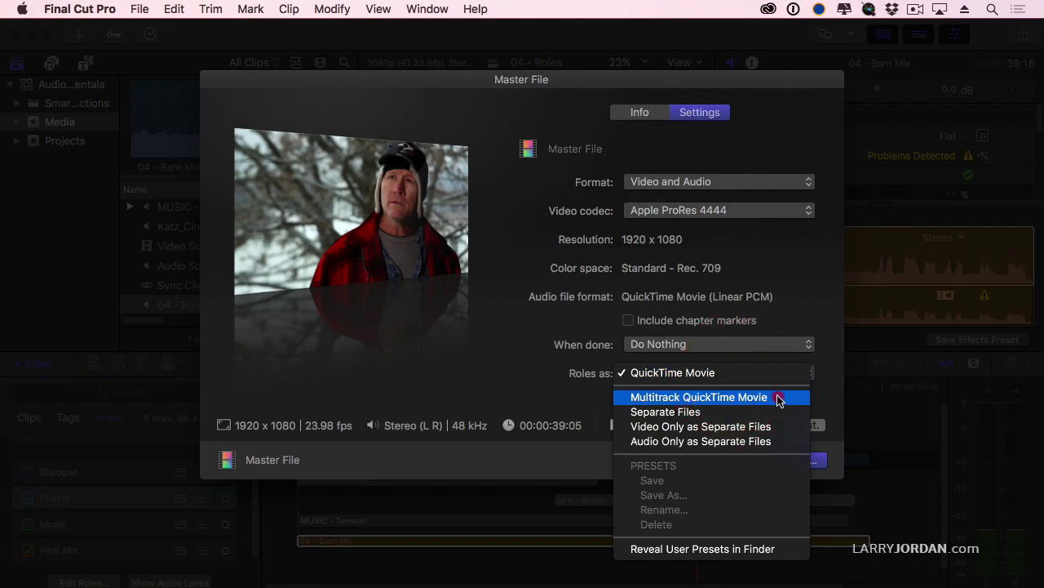
left_click(780, 398)
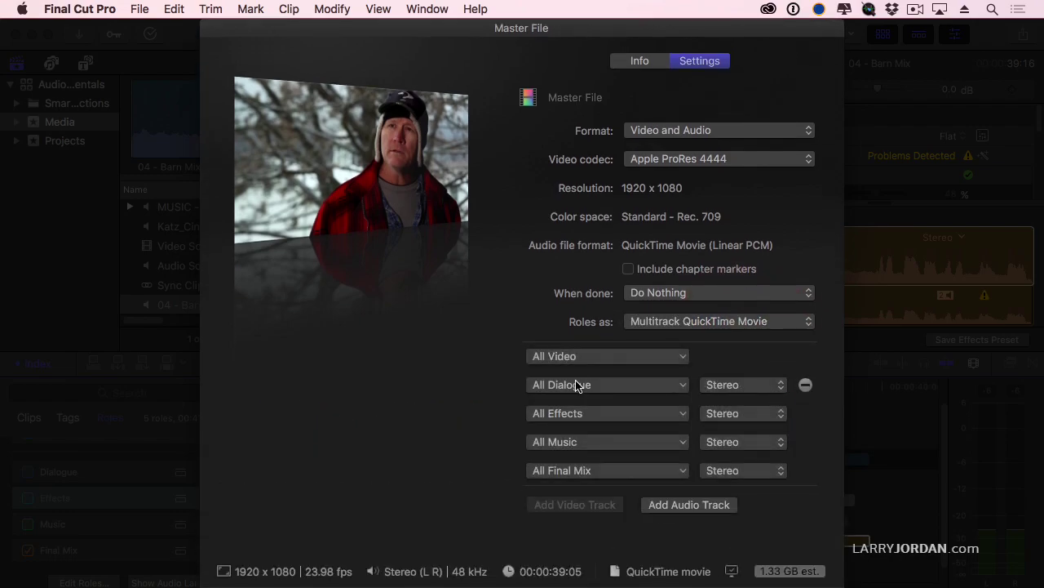
Remove the All Dialogue, All Effects and All Music tracks, keeping All Video and All Final Mix
left_click(805, 384)
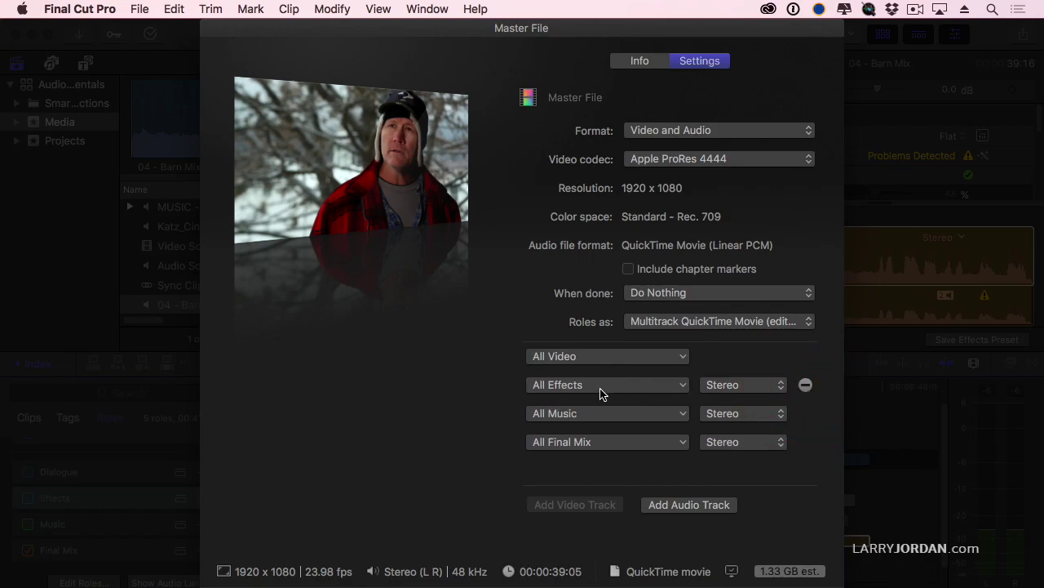
left_click(805, 384)
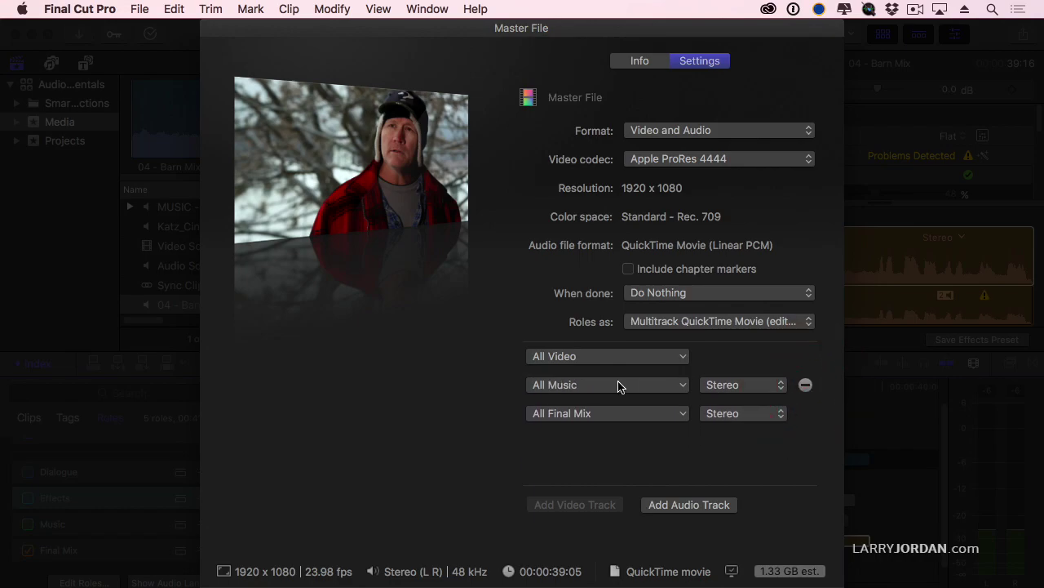
left_click(805, 385)
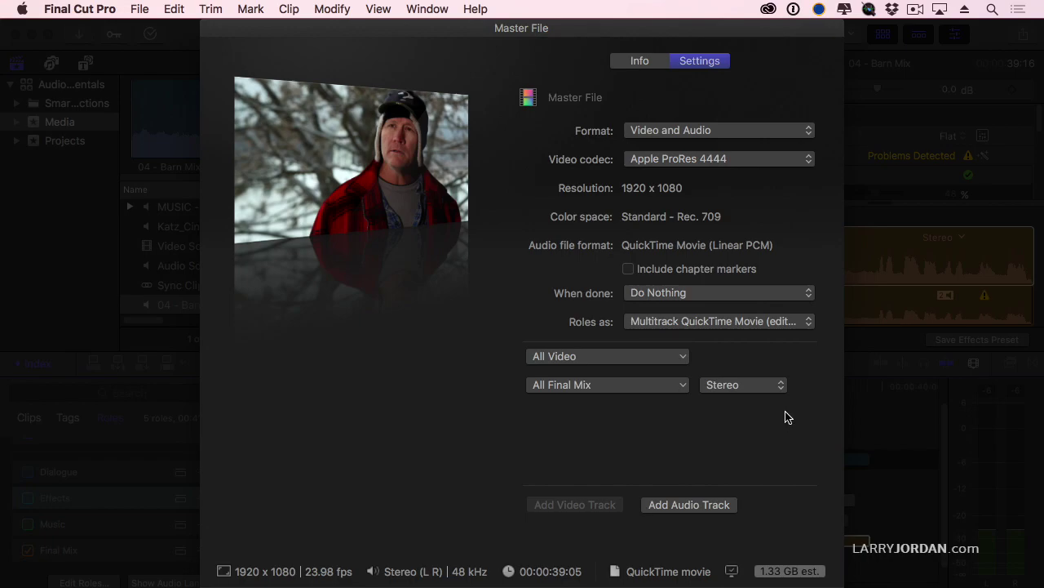
mouse_move(808, 397)
left_click(715, 322)
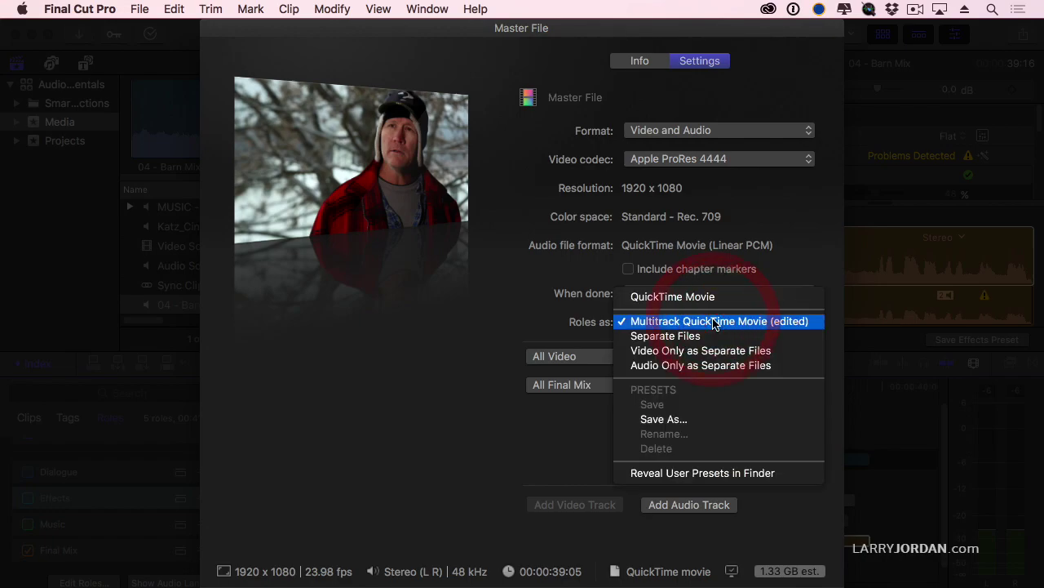
Set Roles as to Audio Only as Separate Files, drop All Final Mix, then cancel the export
left_click(710, 367)
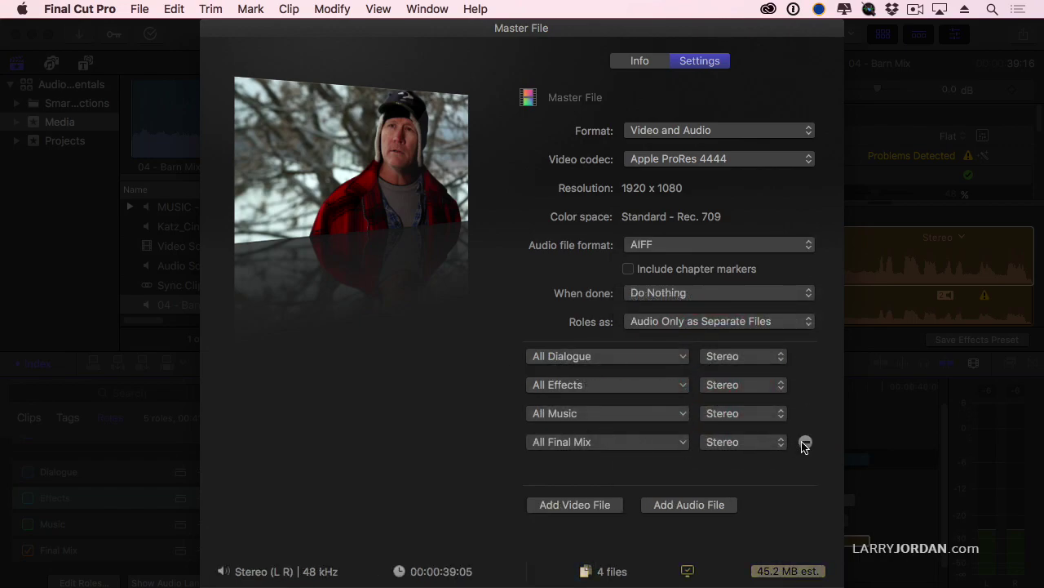
left_click(806, 442)
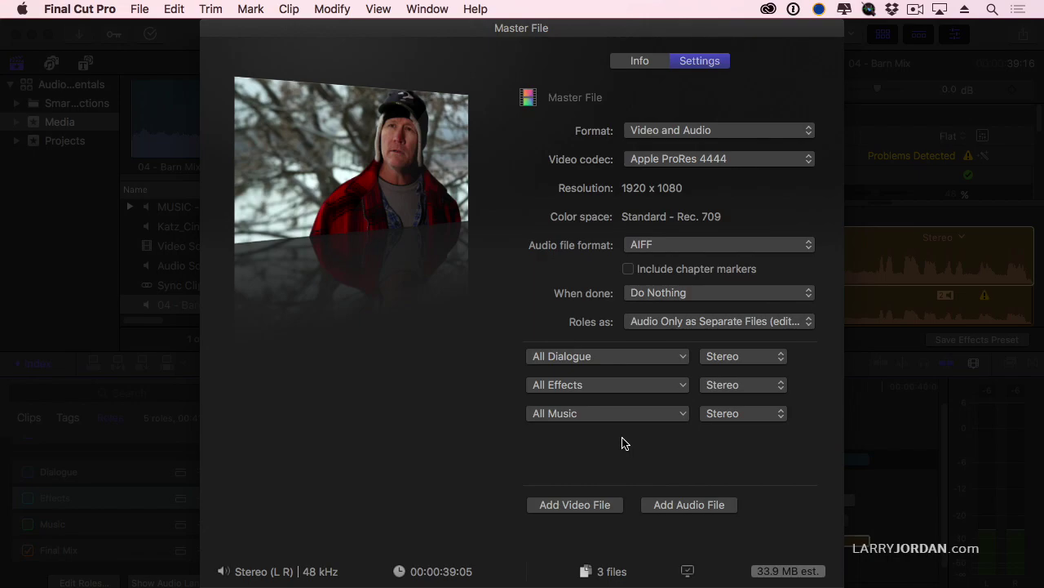
left_click(661, 322)
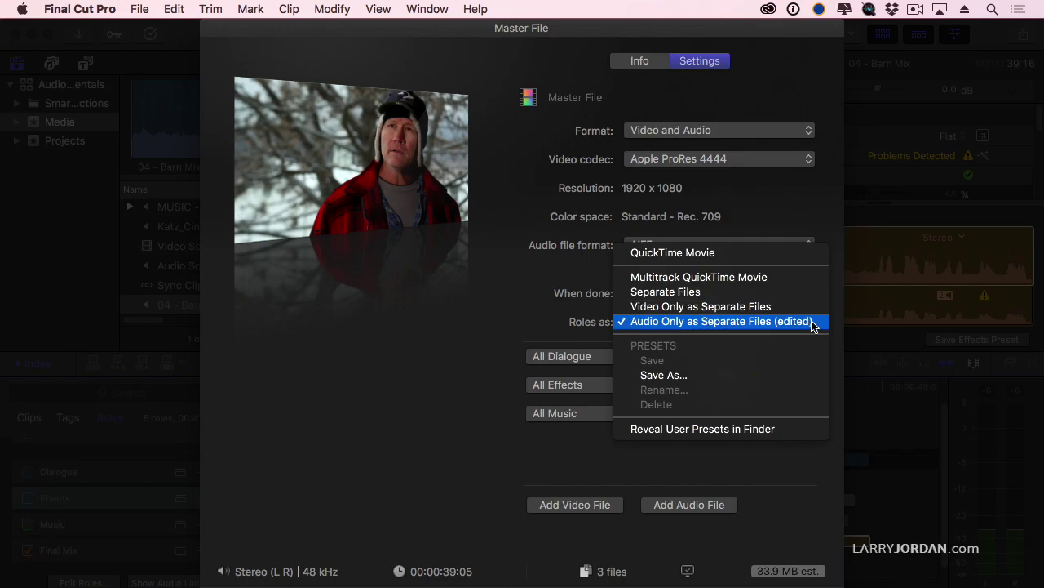
key("Escape")
key("Escape")
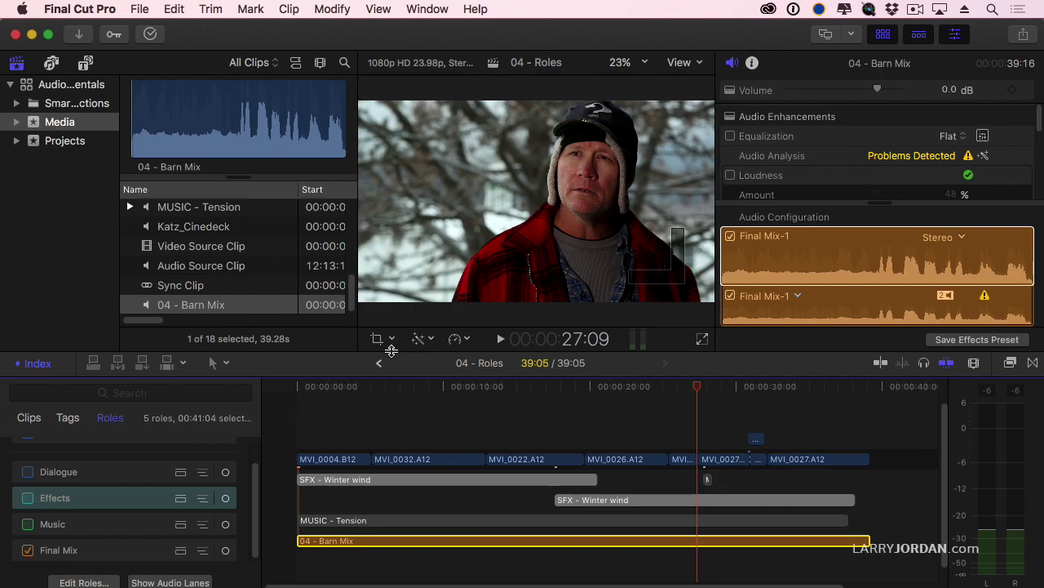